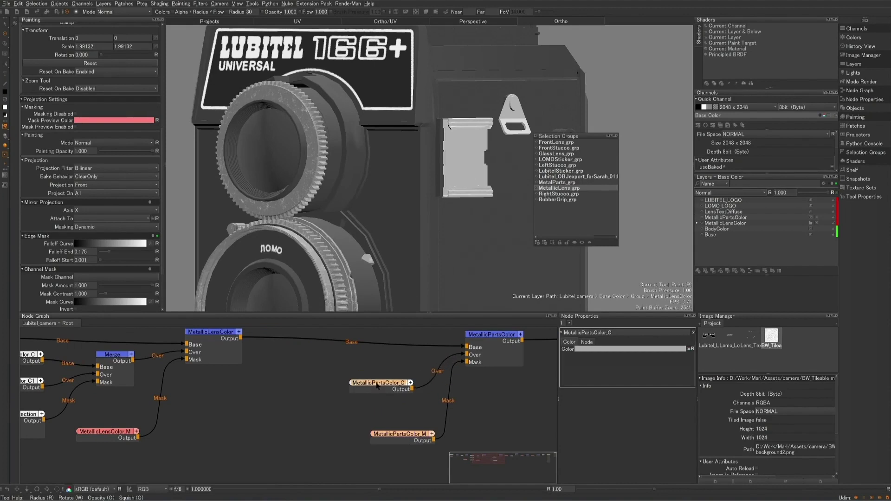
Add a Merge node after MetallicPartsColor_C and connect a duplicate of that color node to the merge's Over input
key(m)
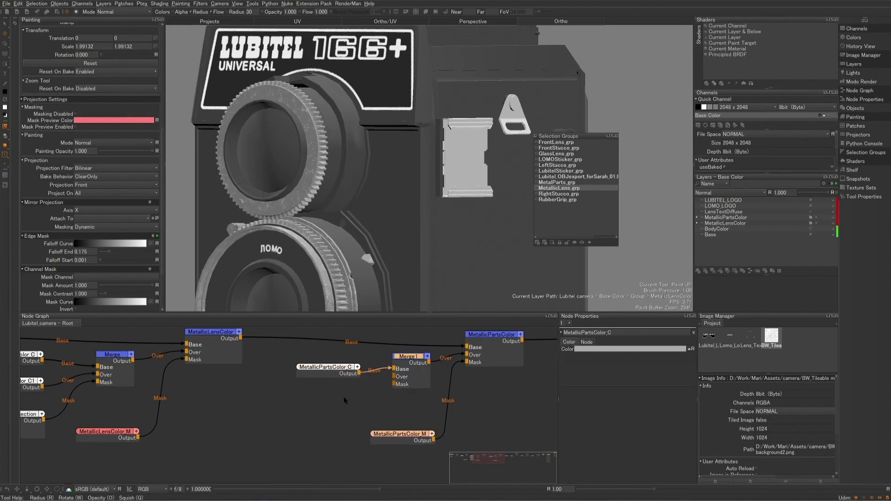
key(ctrl+d)
drag(348, 402, 394, 380)
drag(320, 397, 311, 395)
Set MetallicPartsColor_C to a pinkish red and connect the Triplanar Projection output to the Mask input of Merge1
click(314, 362)
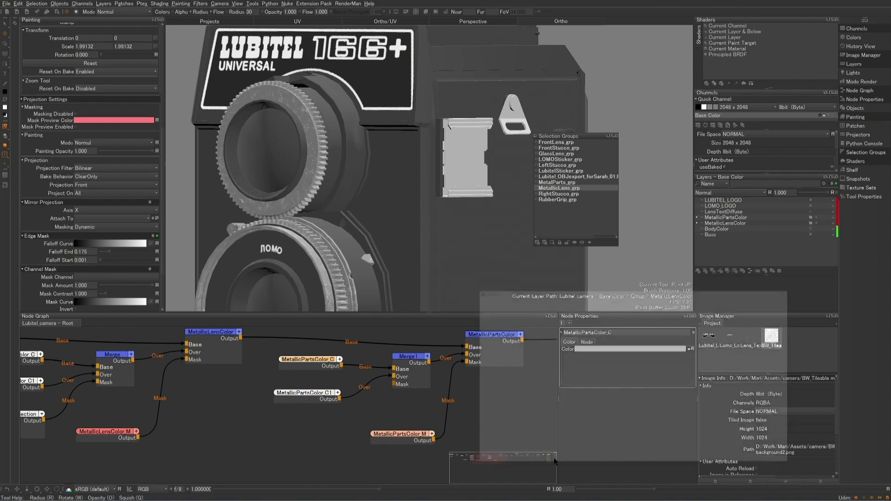
click(538, 315)
click(522, 461)
middle_drag(344, 432, 438, 420)
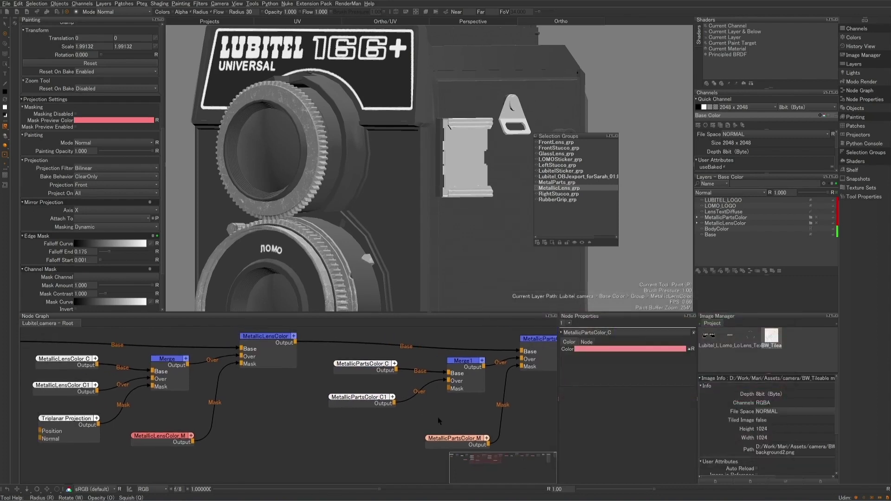
drag(98, 425, 448, 389)
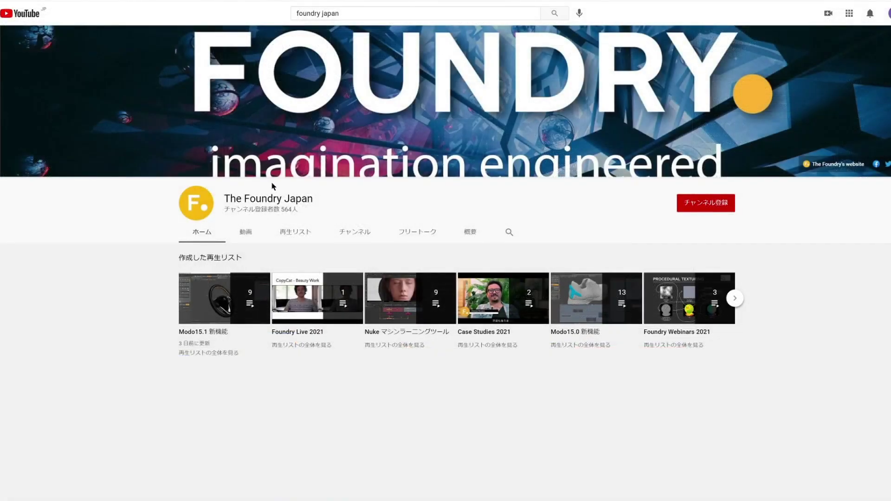
Switch to YouTube and view the Mariスタートアップチュートリアル playlist among The Foundry Japan channel's playlists
drag(224, 198, 315, 199)
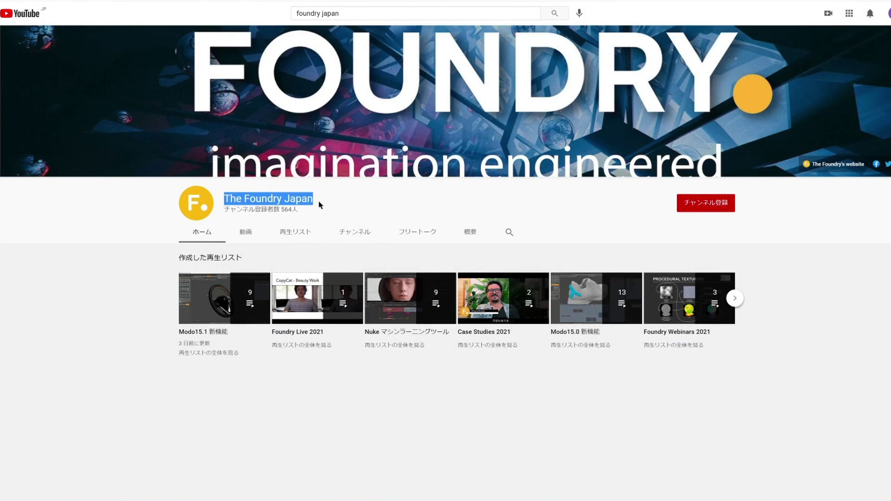
click(342, 223)
click(295, 238)
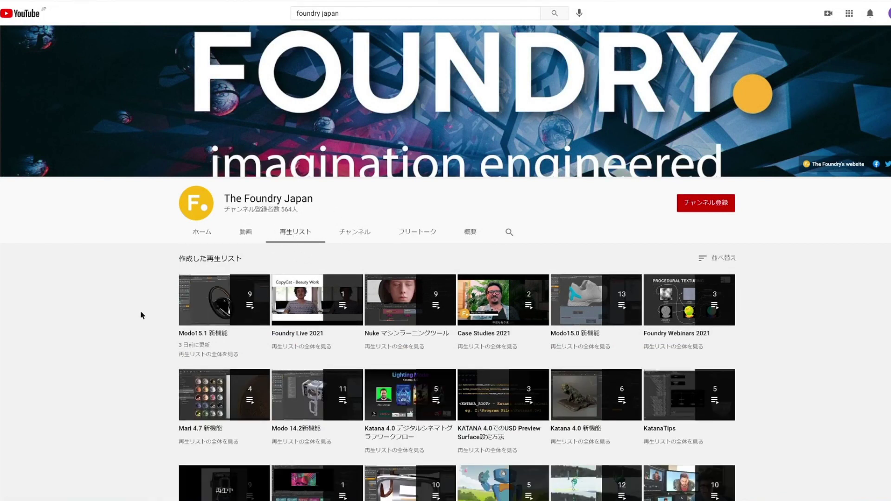
scroll(140, 312, down, 3)
scroll(138, 346, down, 2)
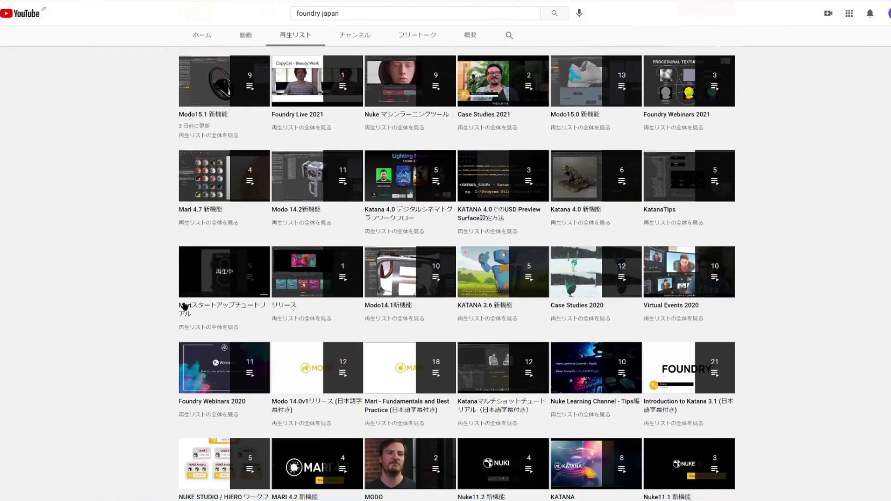
click(227, 306)
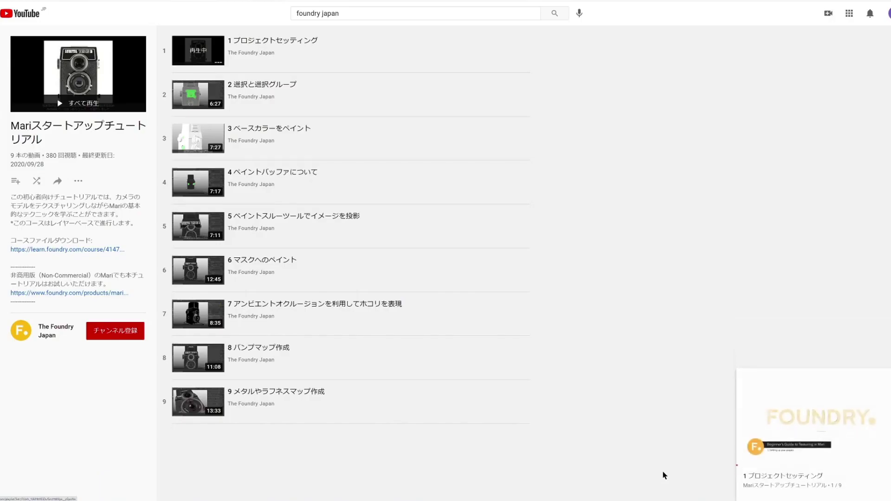
click(663, 472)
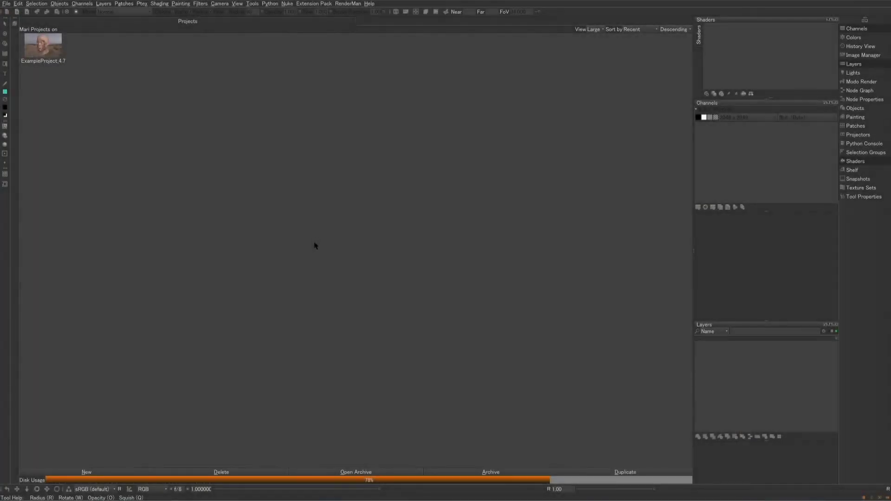
Examine a new project's channel presets, color settings and lighting options in Mari, and leave without creating the project
click(96, 472)
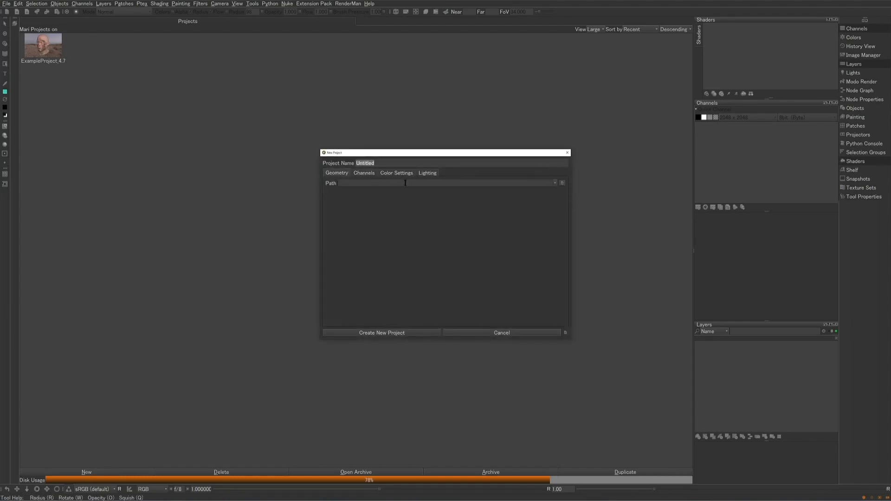
click(369, 173)
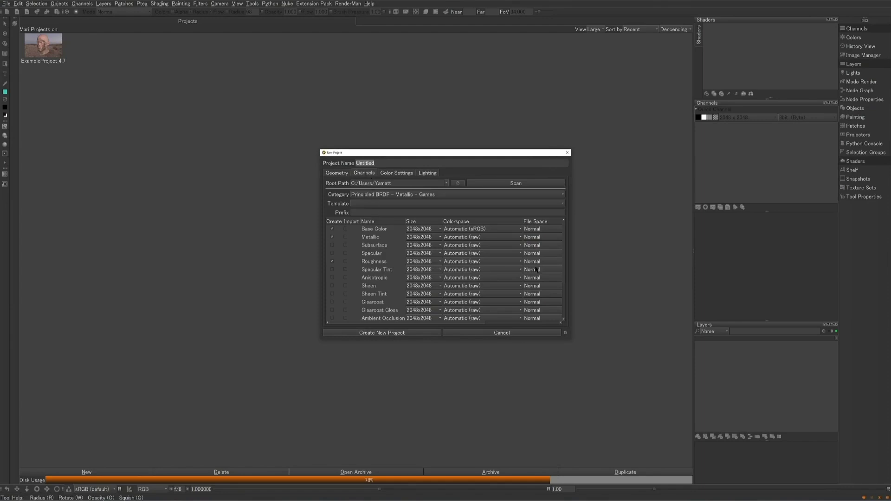
mouse_move(564, 229)
mouse_down()
mouse_move(567, 269)
mouse_move(563, 229)
mouse_up()
click(412, 197)
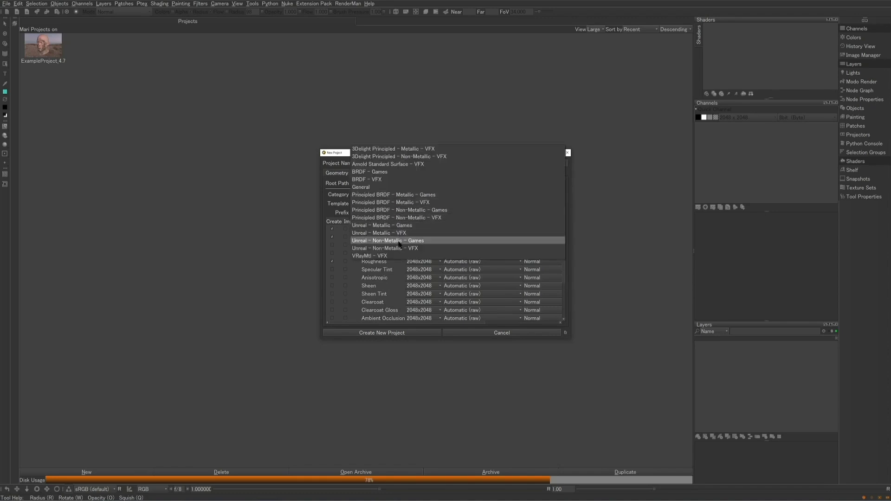
click(401, 196)
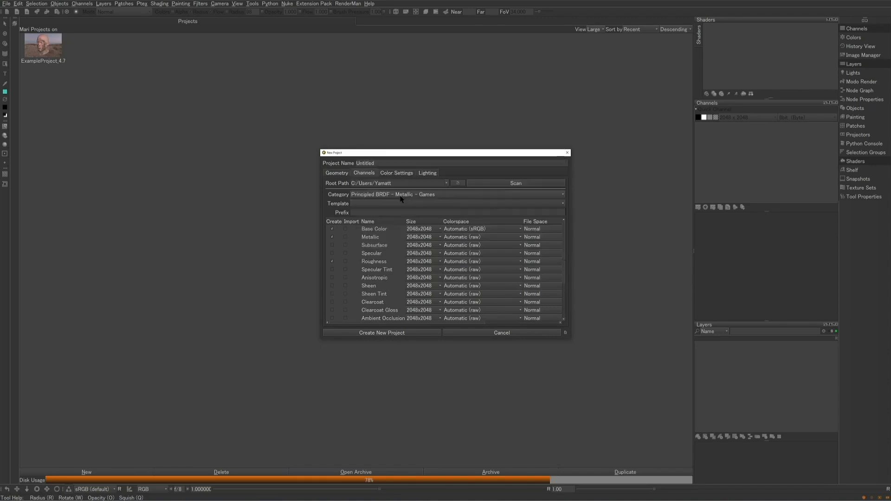
click(397, 175)
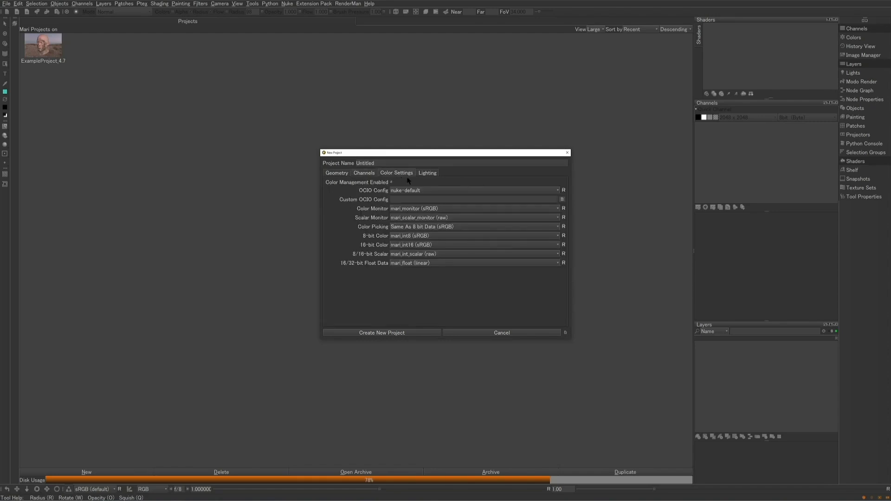
click(427, 174)
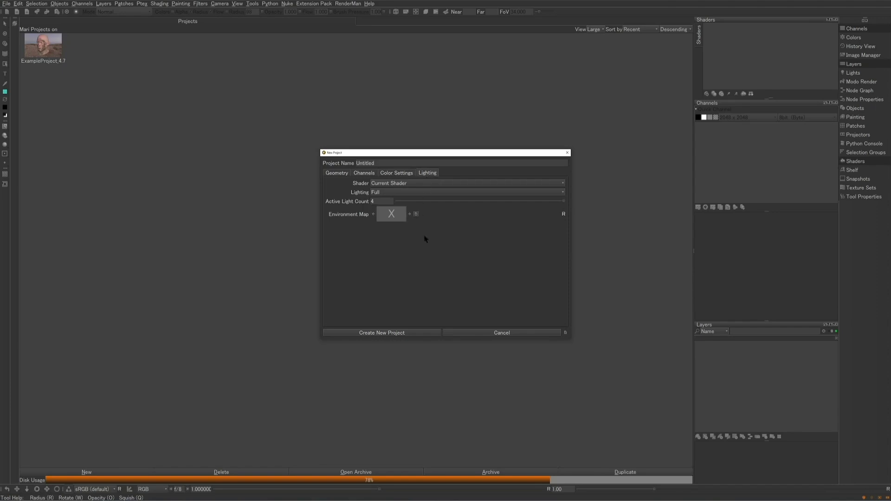
click(498, 334)
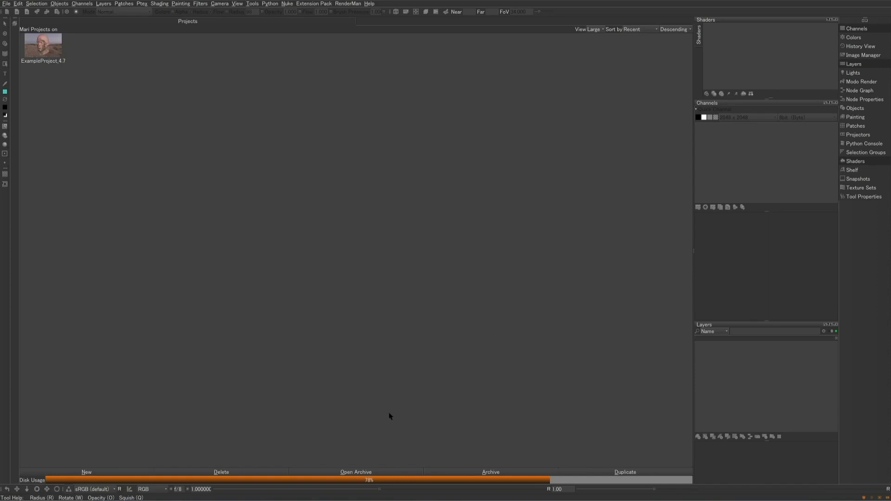
Import the project archive Camera_with_SelectionGroups.mra
click(347, 473)
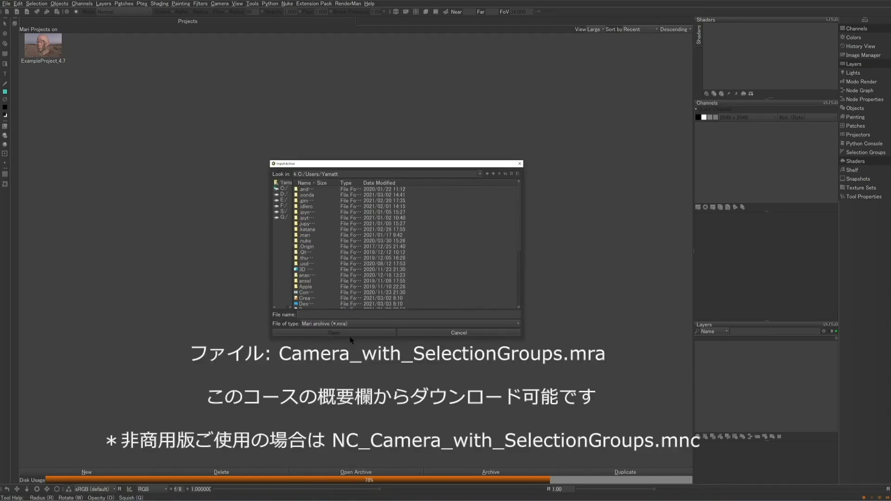
drag(520, 233, 523, 288)
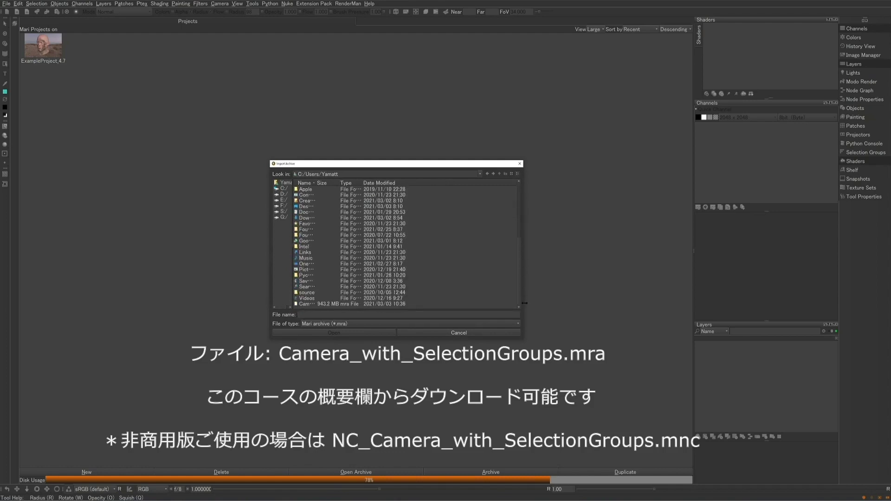
click(325, 304)
drag(386, 315, 300, 316)
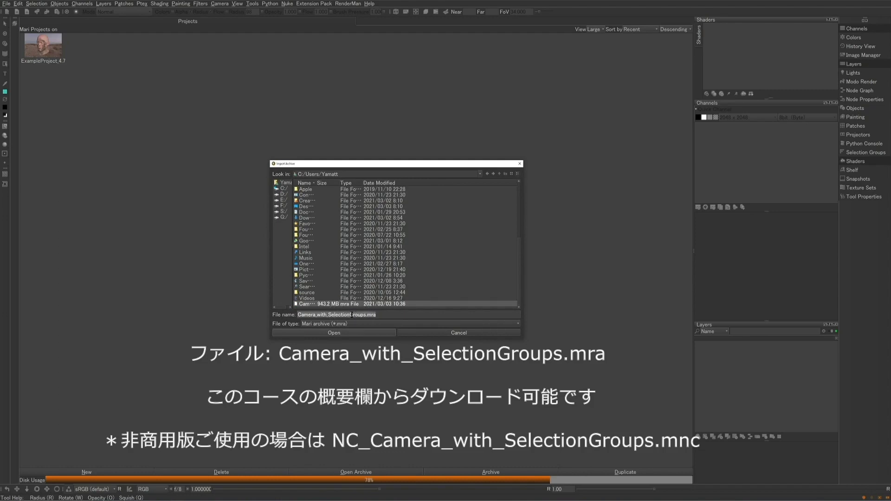
click(331, 333)
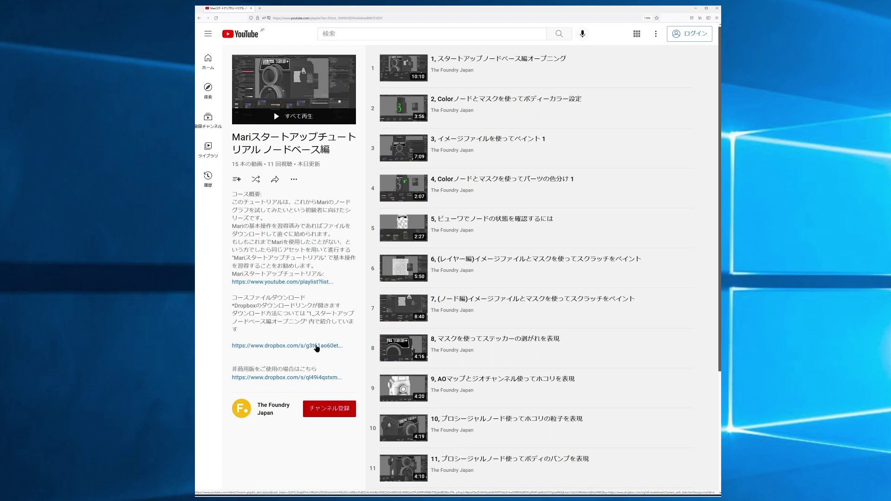
Switch to the browser and download Camera_with_SelectionGroups.mra directly from the playlist's Dropbox link, without signing up, saving the file
click(317, 346)
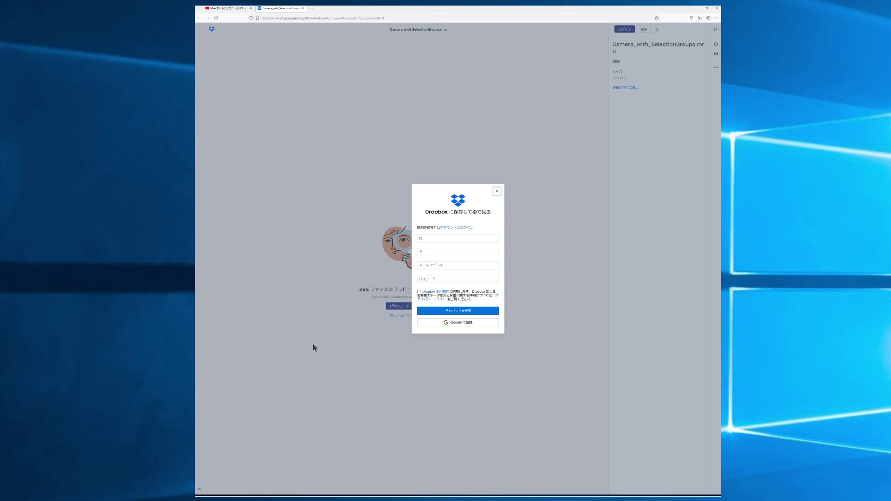
click(497, 191)
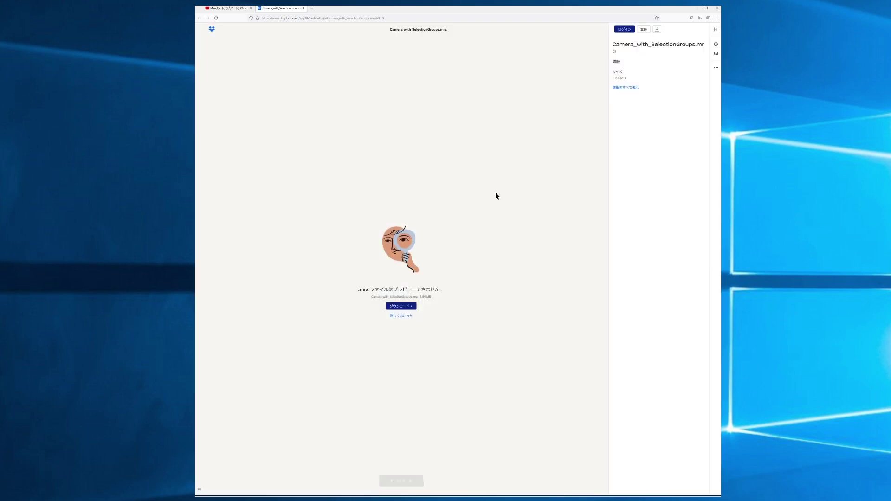
click(415, 309)
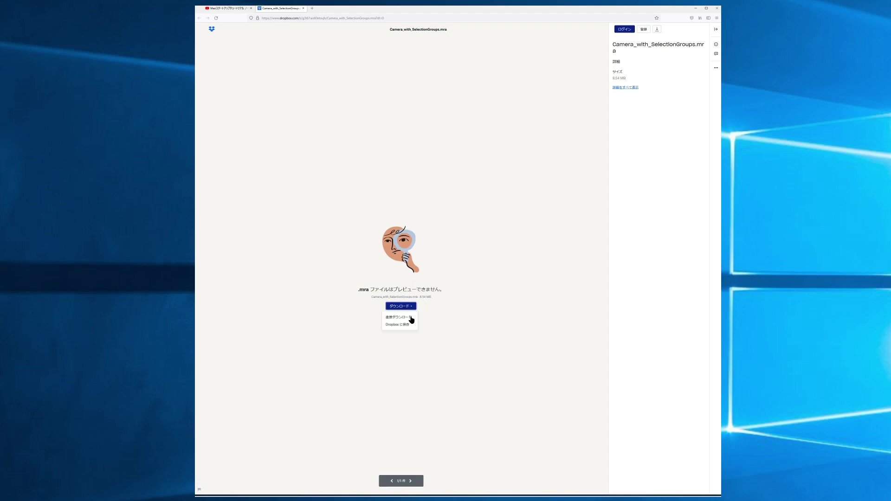
click(410, 319)
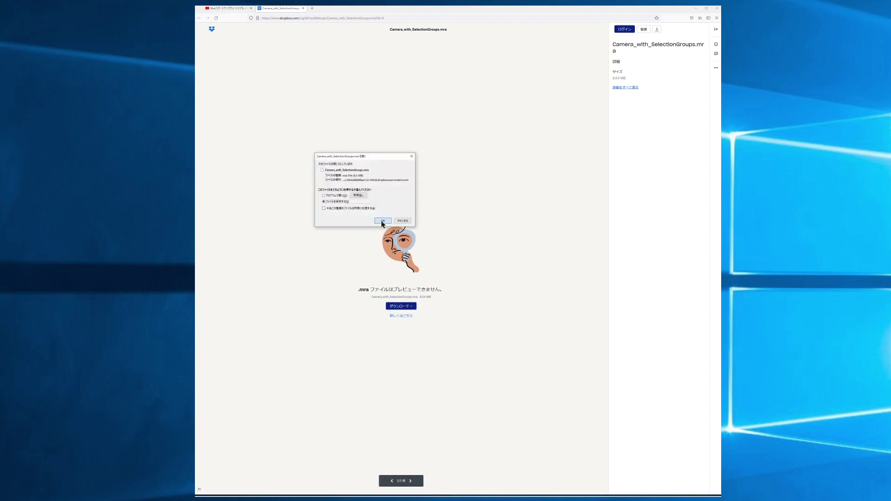
click(382, 221)
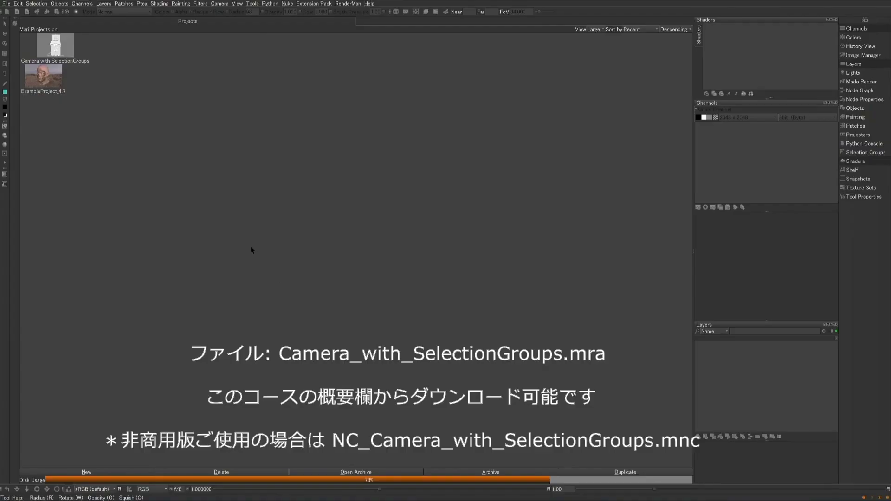
Open the imported Camera with SelectionGroups project in Mari
click(55, 47)
double_click(55, 47)
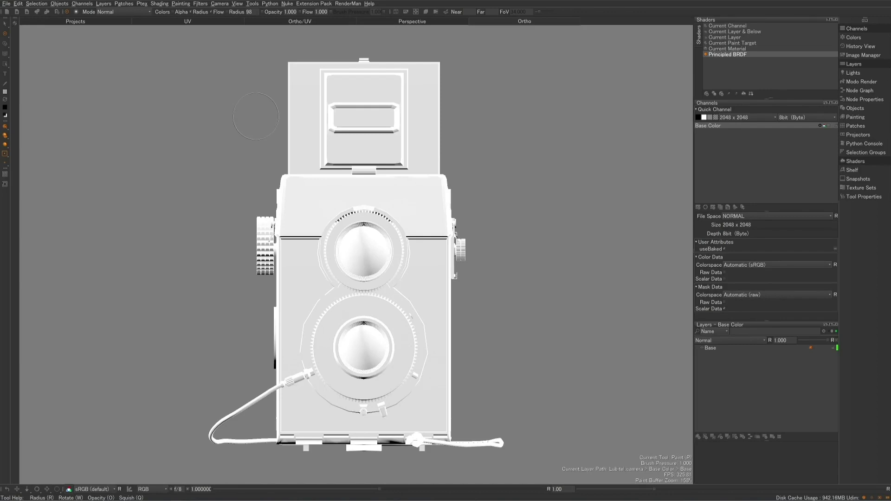
mouse_move(434, 227)
alt+mouse_down()
mouse_move(321, 287)
mouse_move(362, 279)
mouse_move(529, 305)
mouse_move(446, 353)
mouse_move(467, 419)
mouse_move(424, 239)
alt+mouse_up()
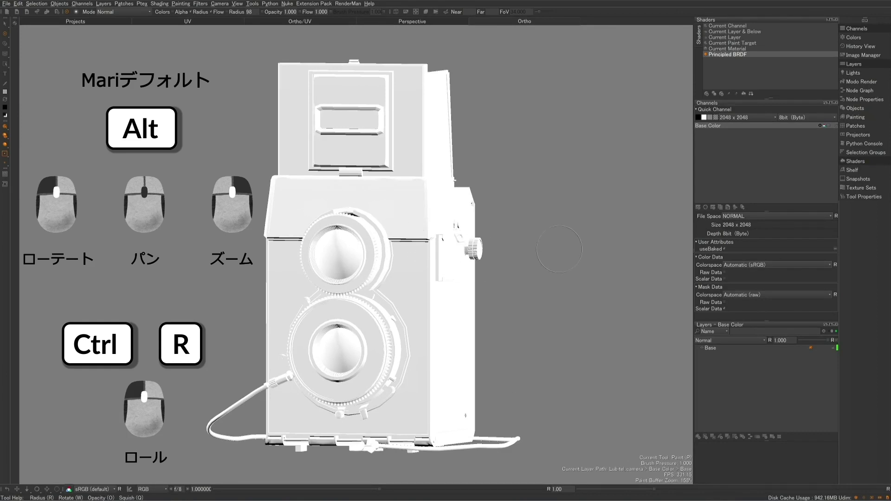
Set the navigation control type to Maya in the preferences
click(21, 4)
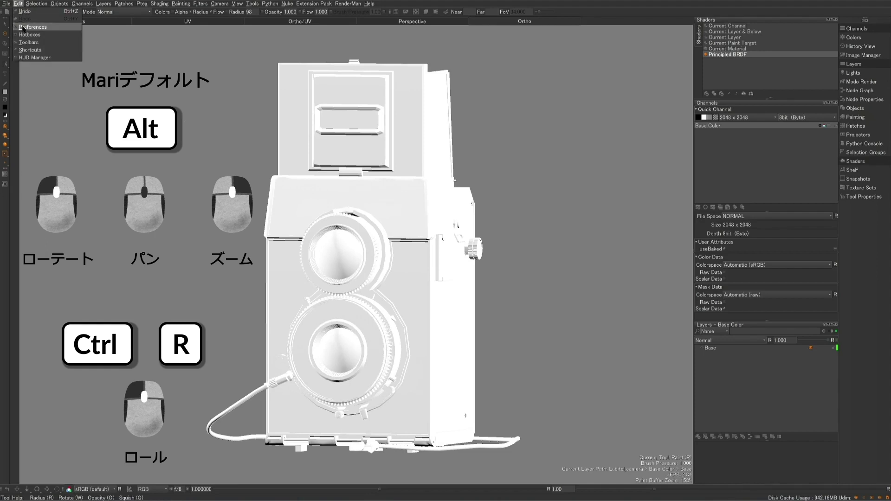
click(24, 29)
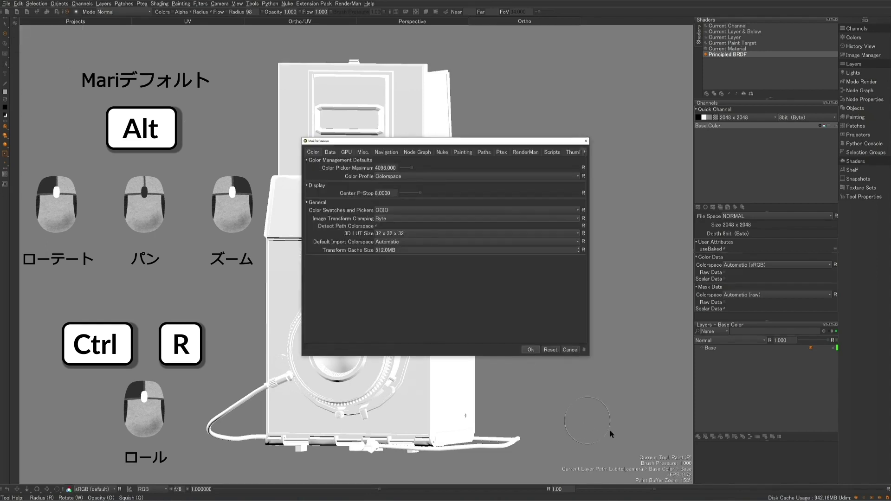
click(389, 154)
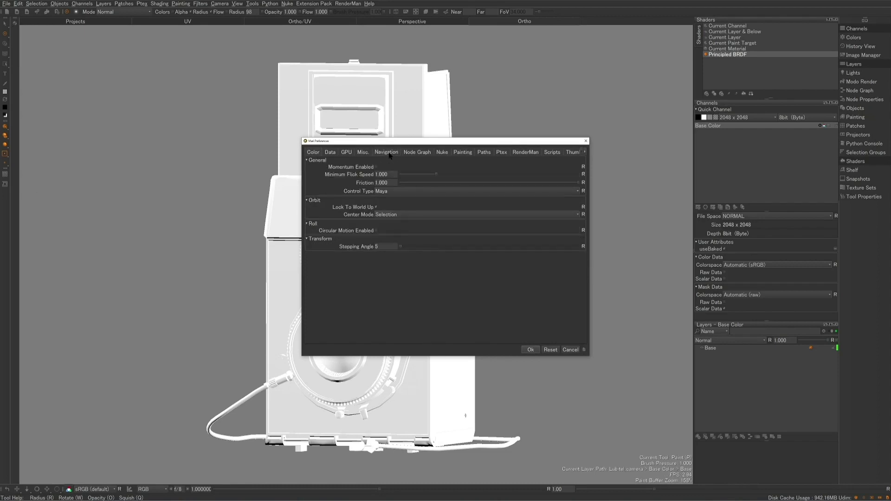
click(419, 191)
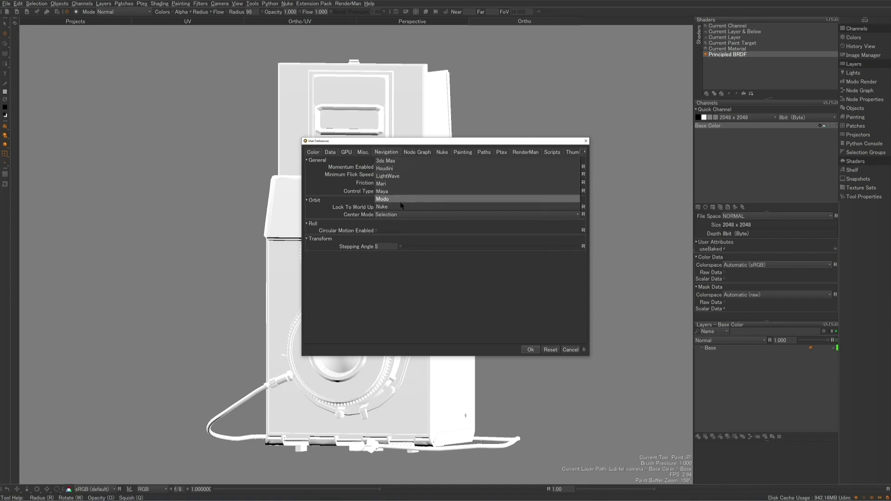
click(401, 191)
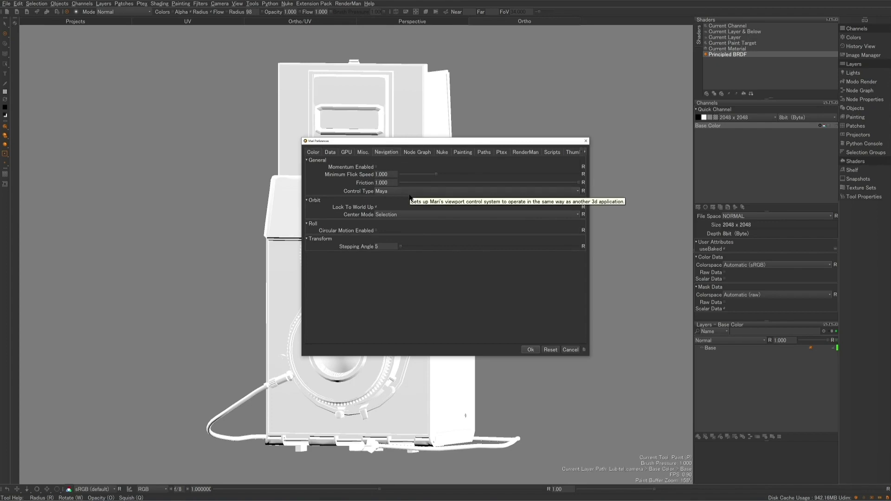
click(530, 351)
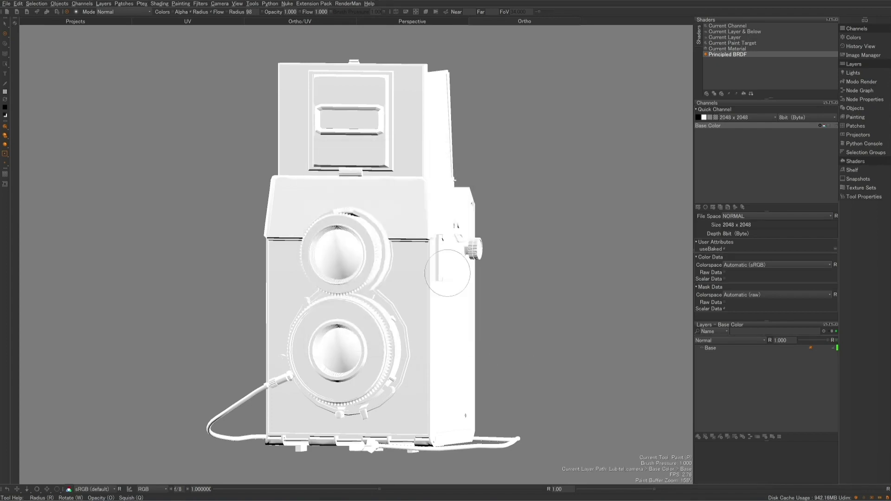
Show the viewport grid through the display properties and hide it again
click(238, 3)
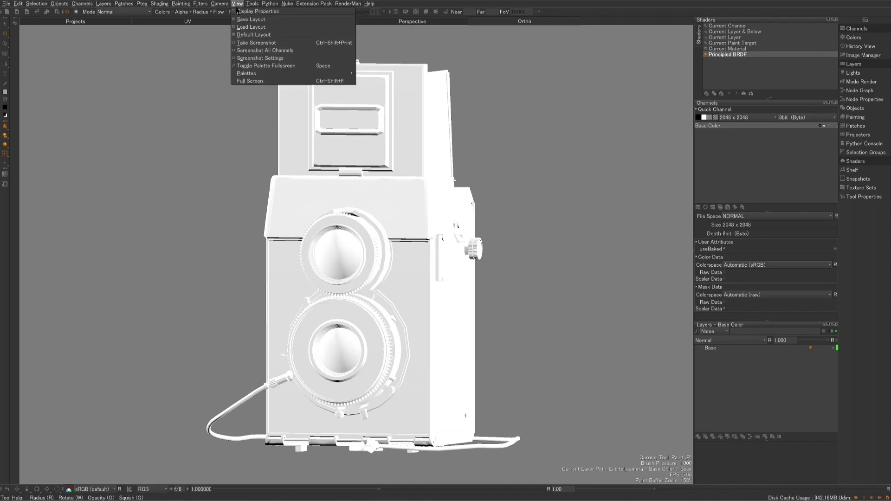
click(246, 11)
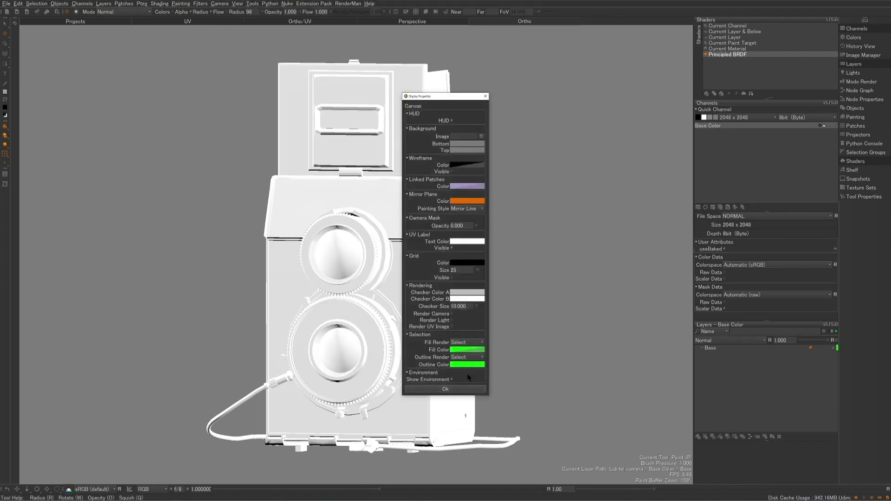
click(451, 278)
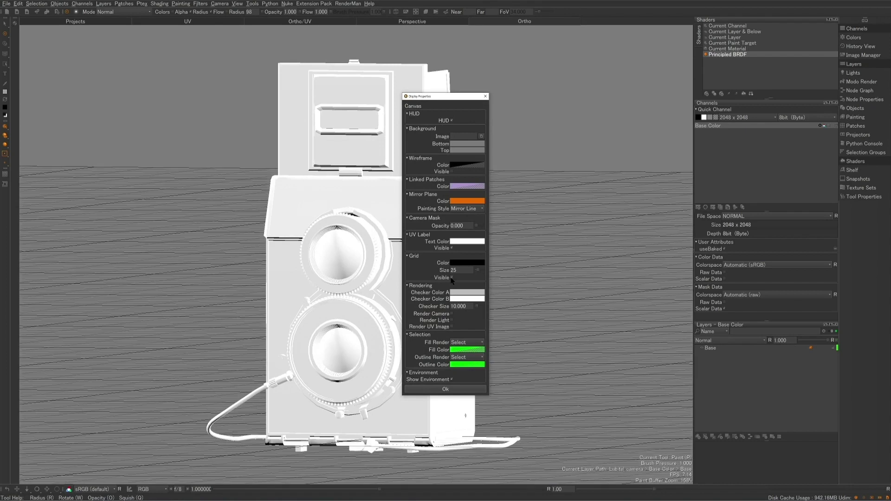
click(451, 278)
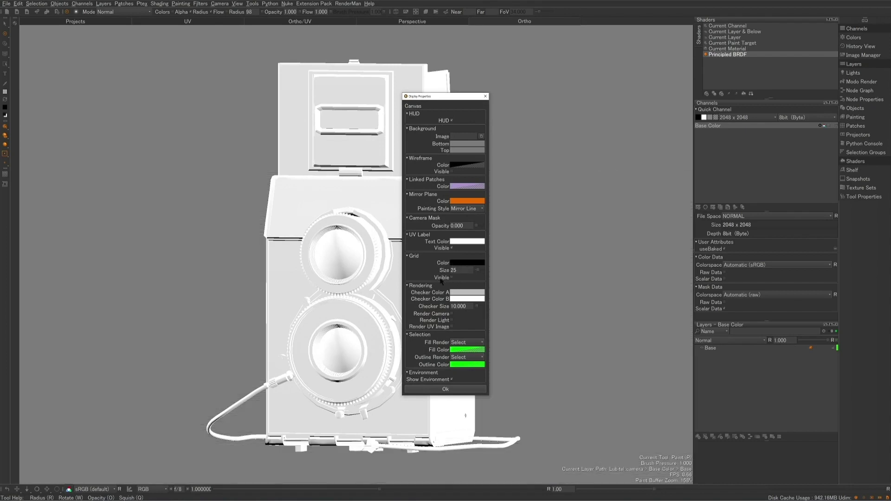
click(443, 389)
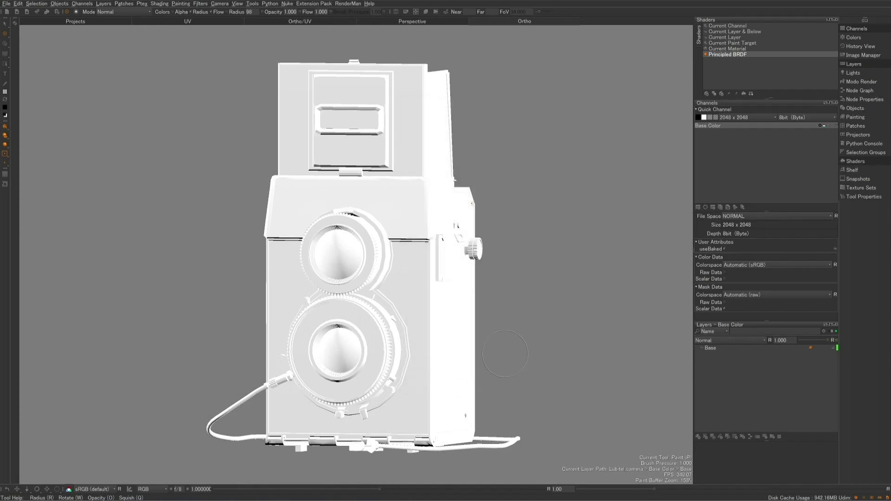
Preview the camera's selection groups, including FrontLens.grp, MetallicLens.grp and RubberGrip.grp, on the model with the Select tool, clear the selection and close the palette
click(856, 155)
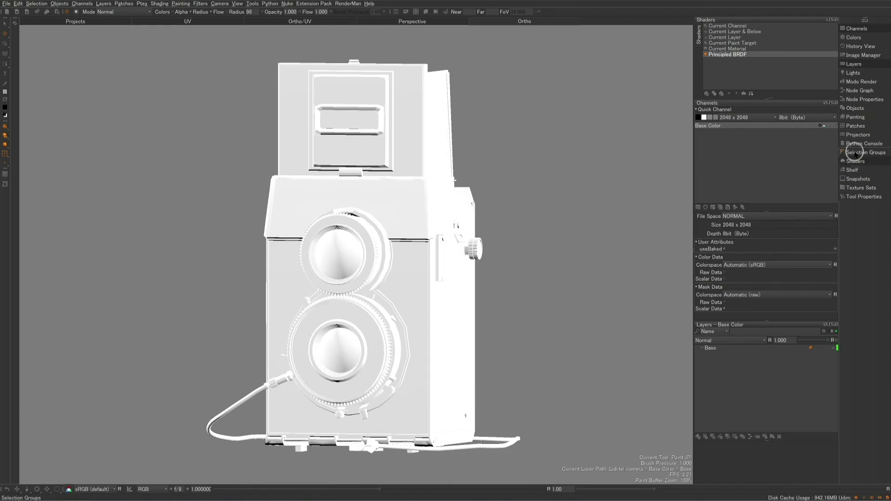
drag(816, 157, 585, 153)
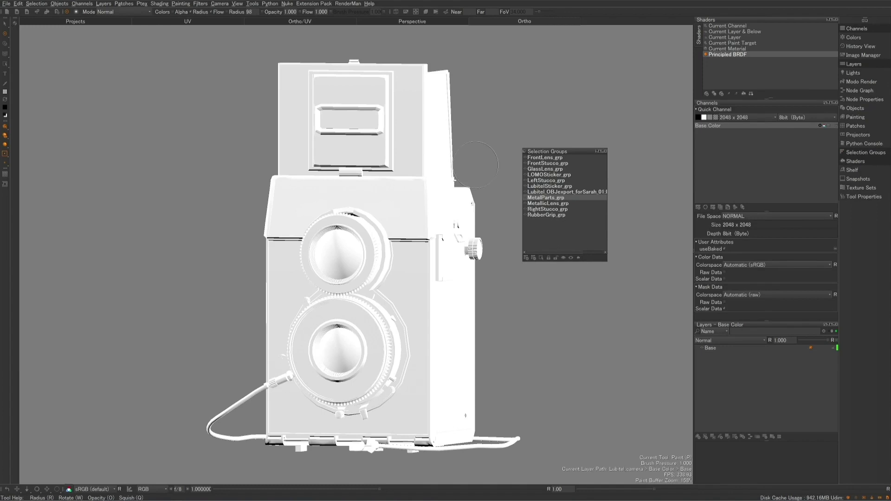
key(s)
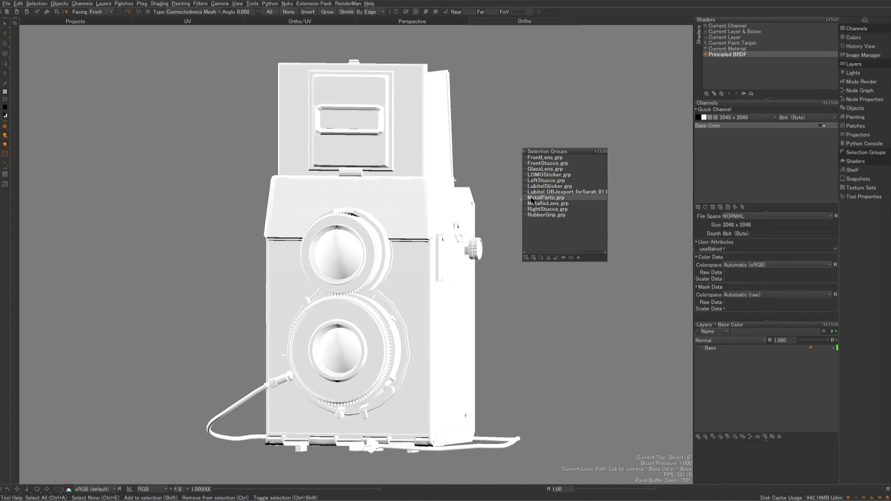
click(548, 159)
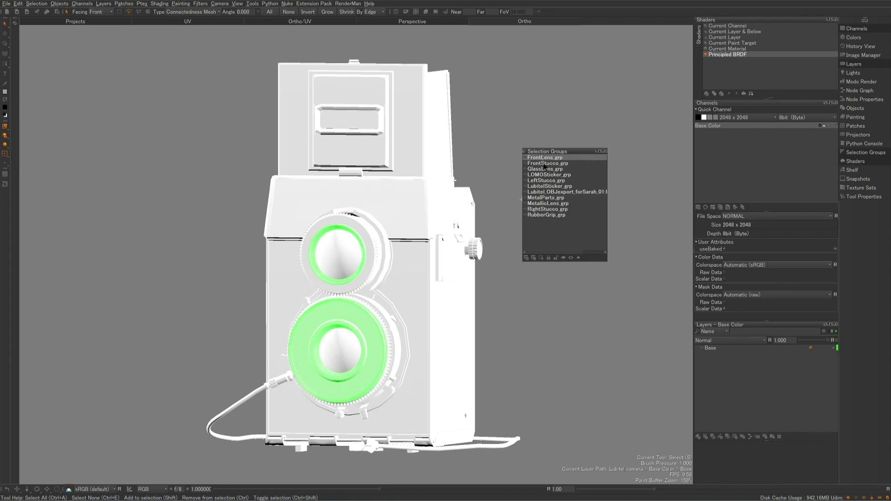
click(545, 164)
click(543, 175)
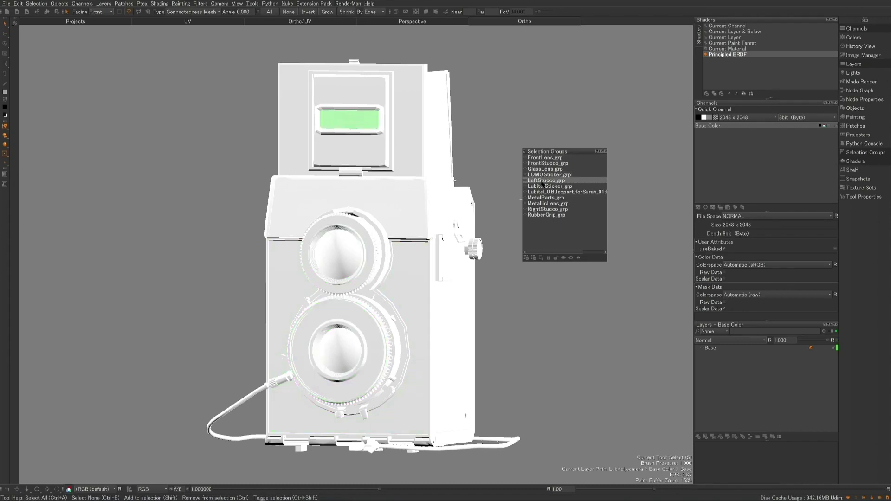
click(542, 181)
click(542, 192)
click(540, 204)
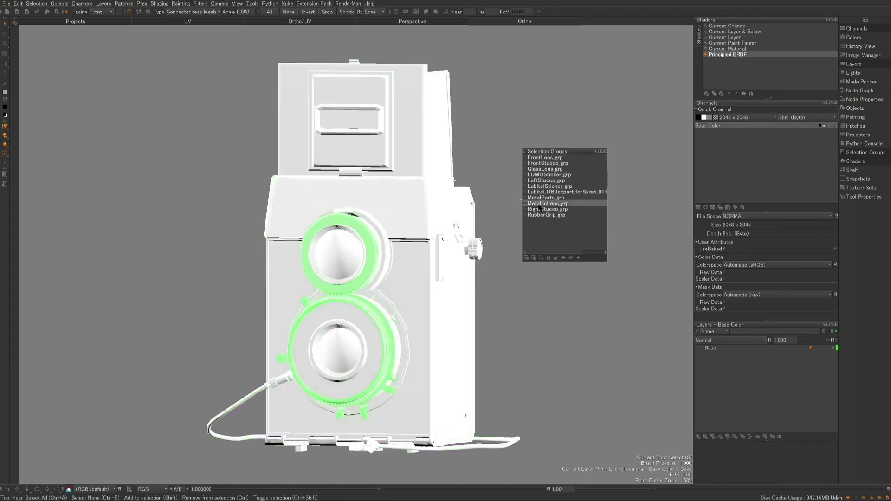
click(538, 216)
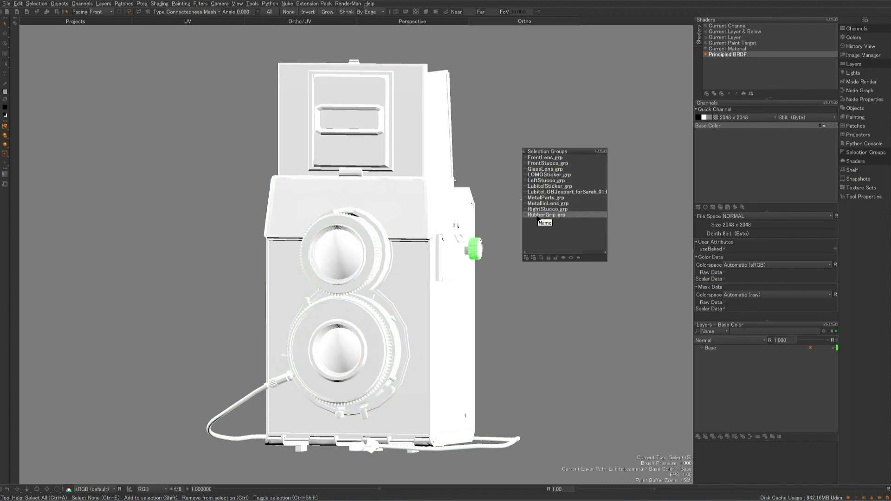
click(487, 189)
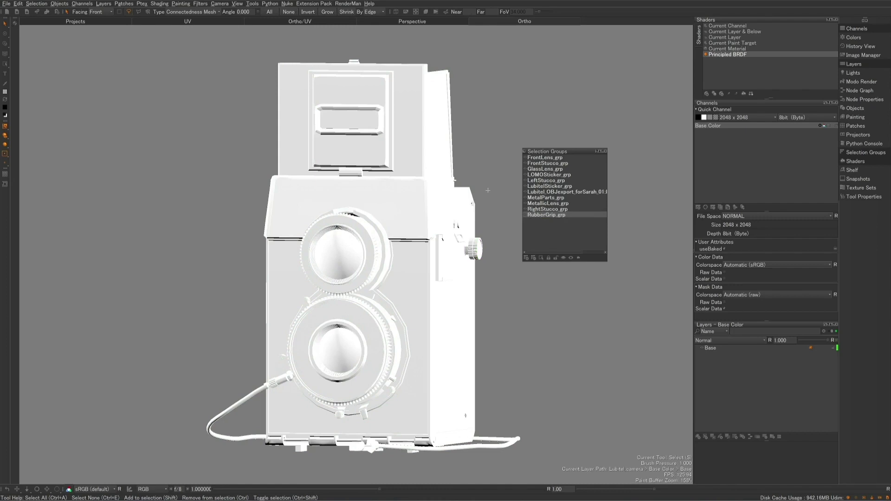
click(605, 151)
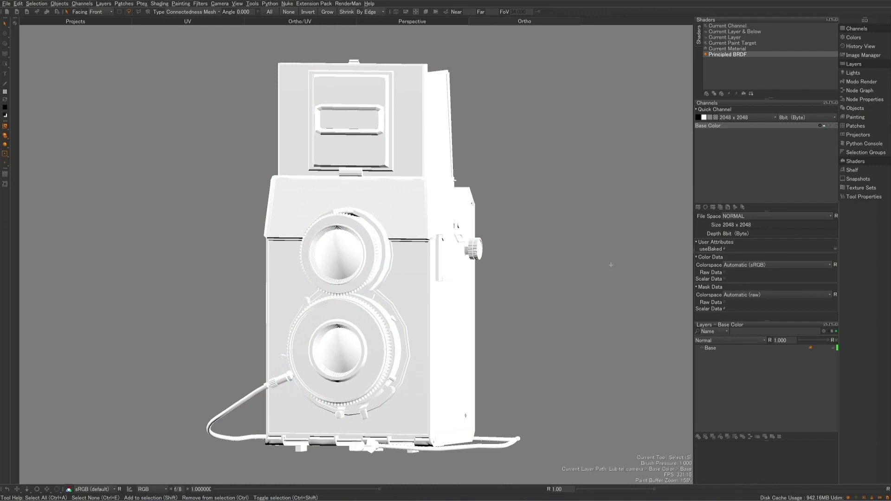
Add a new layer above Base and set the Paint tool's foreground colour to red
click(706, 349)
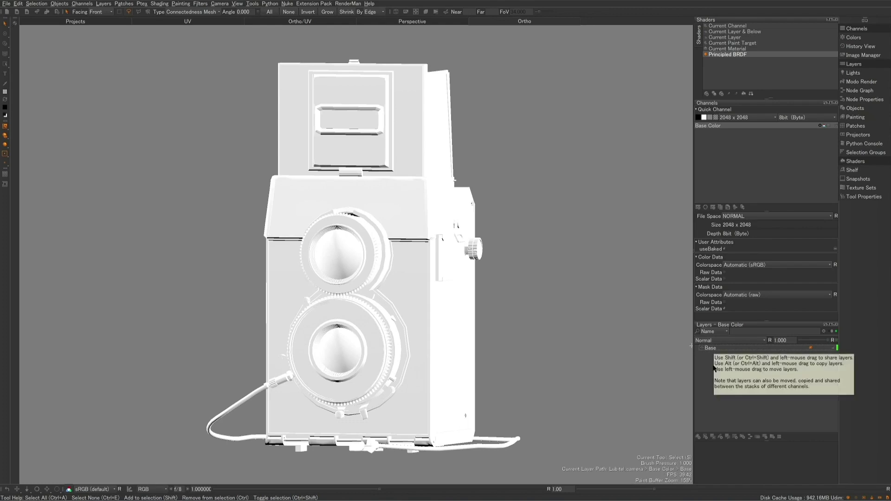
click(698, 437)
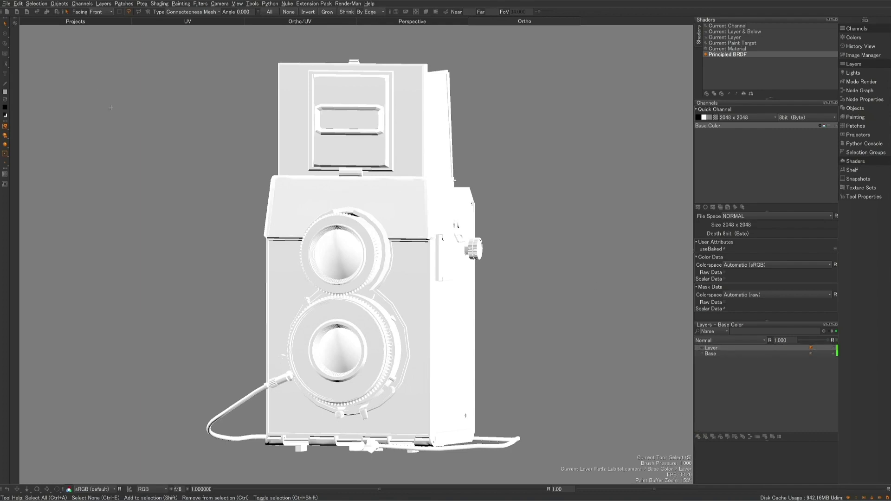
click(5, 34)
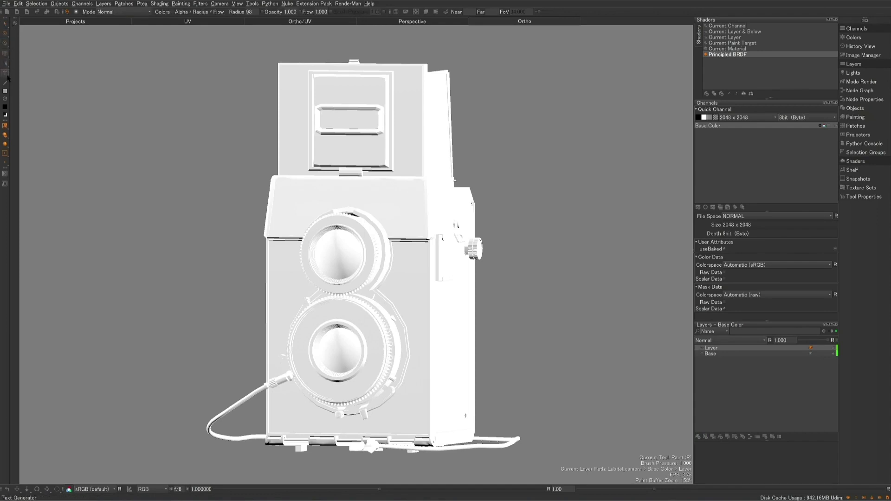
click(5, 91)
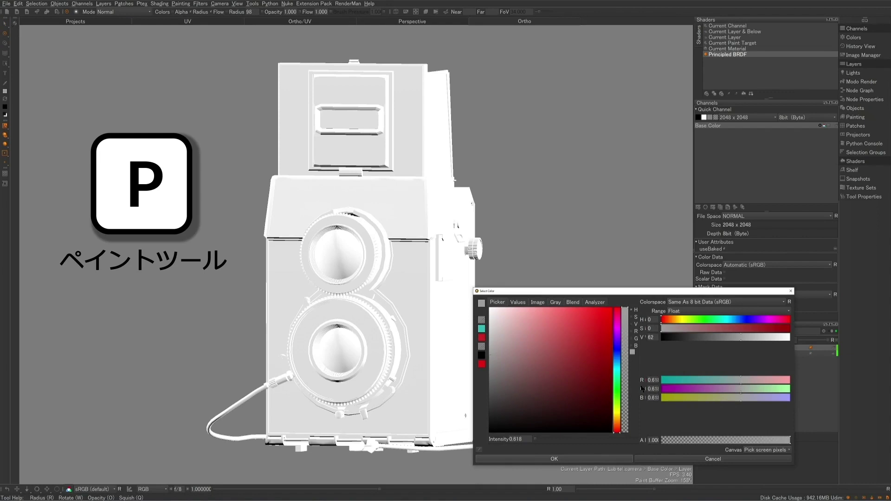
click(592, 328)
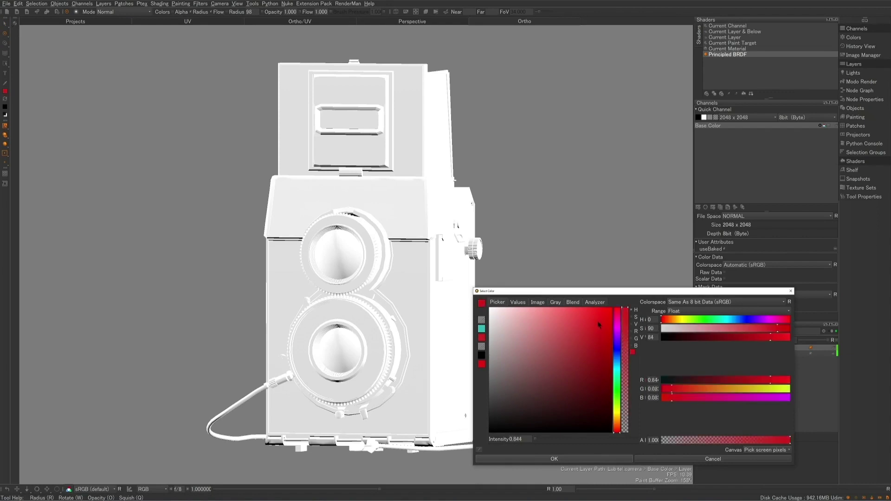
click(554, 459)
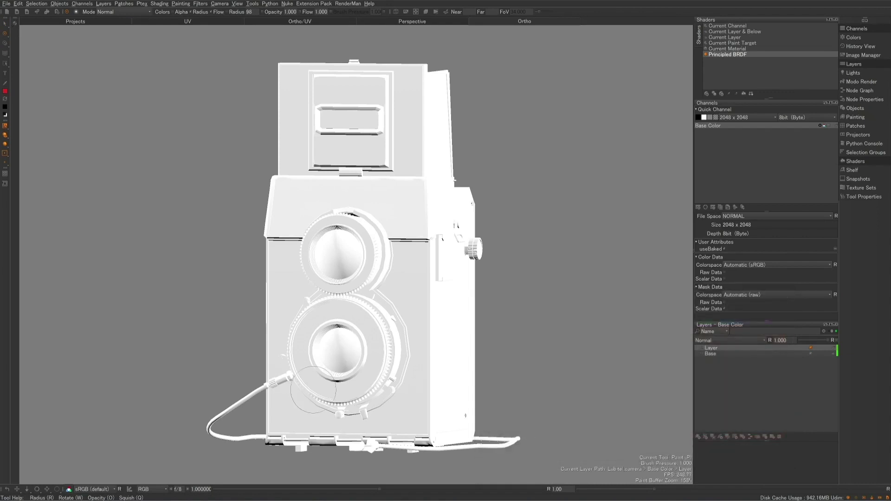
Paint a looping red stroke over both front lenses and bake it onto the layer
mouse_move(301, 399)
mouse_down()
mouse_move(314, 377)
mouse_move(402, 323)
mouse_move(382, 283)
mouse_move(336, 300)
mouse_move(394, 269)
mouse_move(350, 246)
mouse_move(302, 282)
mouse_move(302, 339)
mouse_move(364, 367)
mouse_move(400, 411)
mouse_up()
mouse_move(433, 378)
alt+mouse_down()
mouse_move(281, 482)
mouse_move(418, 382)
mouse_move(398, 364)
alt+mouse_up()
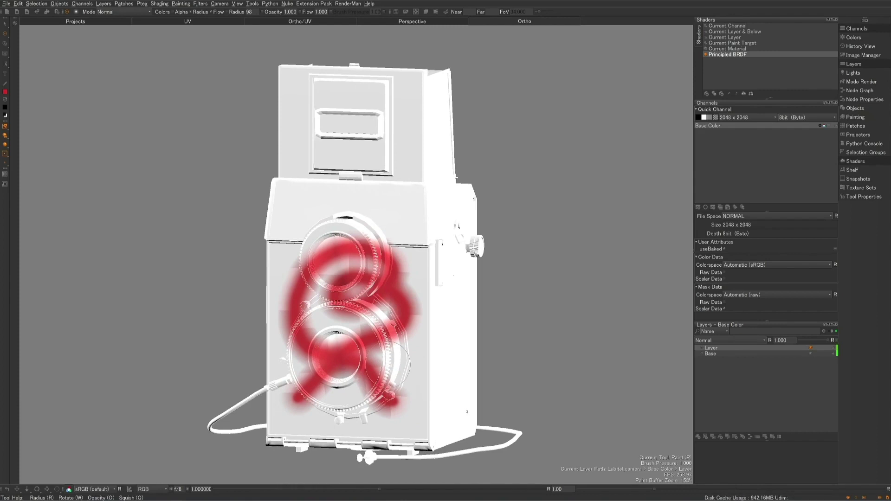
key(b)
mouse_move(460, 383)
alt+mouse_down()
mouse_move(489, 394)
mouse_move(403, 370)
alt+mouse_up()
Add a second layer on top and paint a light cyan stroke around the right side of both lenses
click(700, 437)
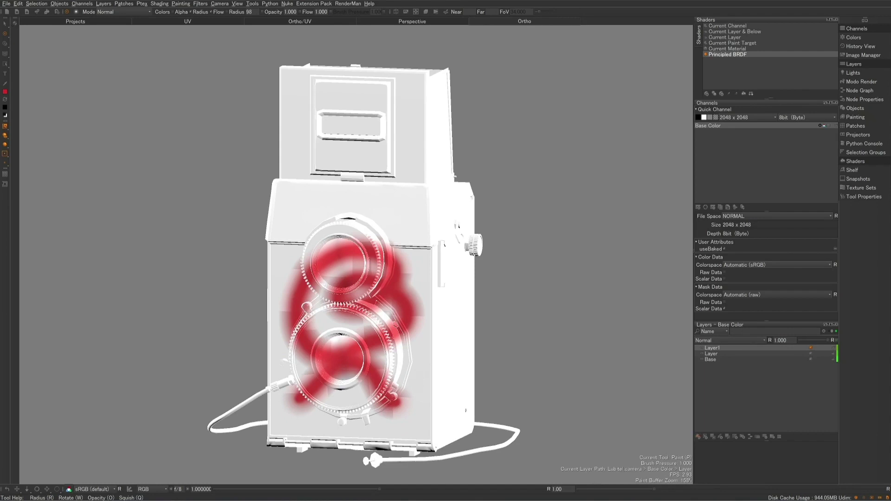
click(6, 93)
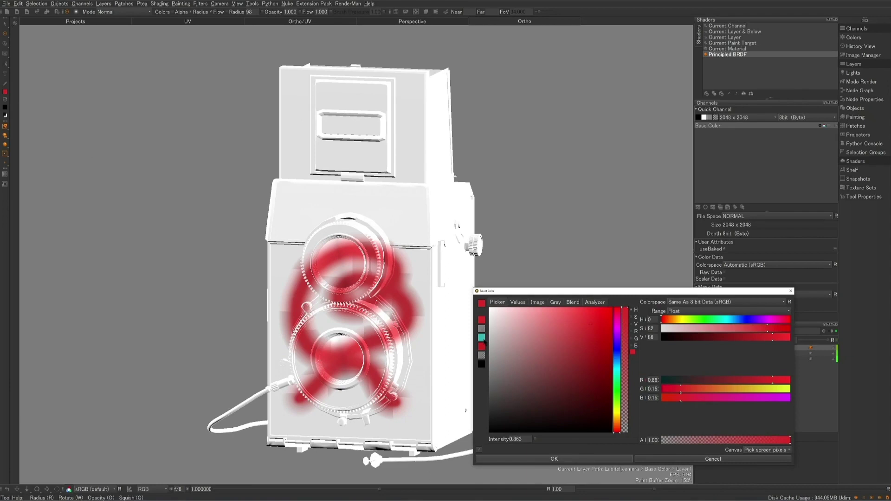
click(482, 338)
drag(570, 361, 552, 314)
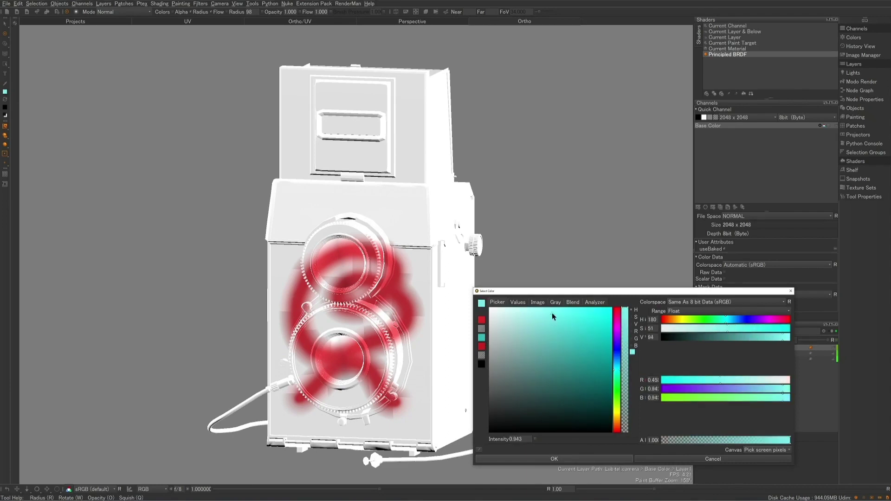
click(550, 458)
mouse_move(297, 290)
mouse_down()
mouse_move(302, 270)
mouse_move(385, 223)
mouse_move(422, 341)
mouse_move(406, 389)
mouse_up()
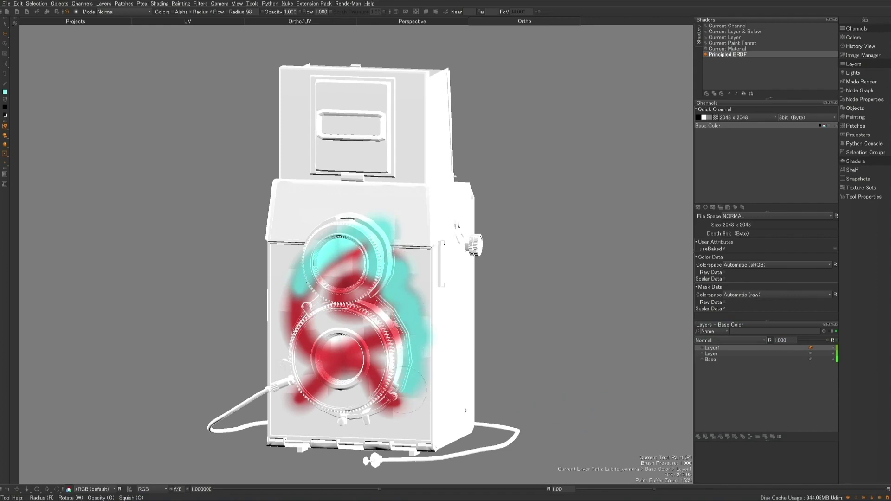
alt+middle_drag(420, 385, 408, 384)
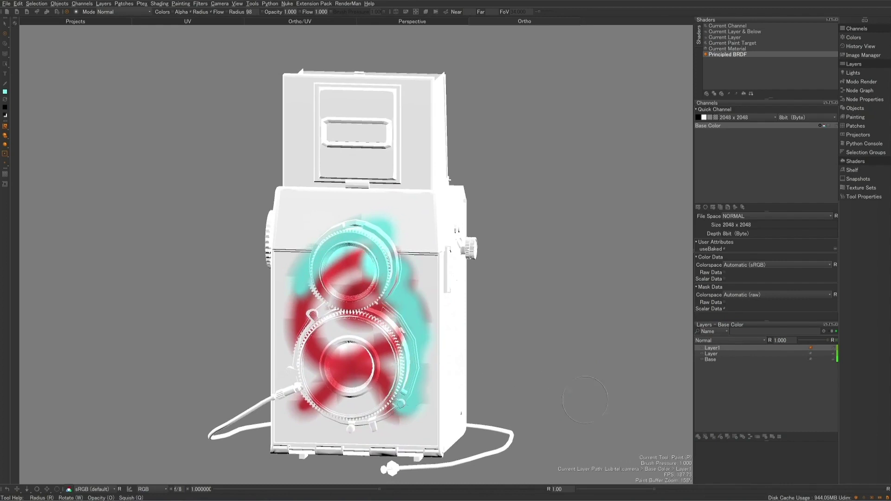
Toggle the visibility of the two painted layers to compare them, and delete both so only Base is left
click(702, 349)
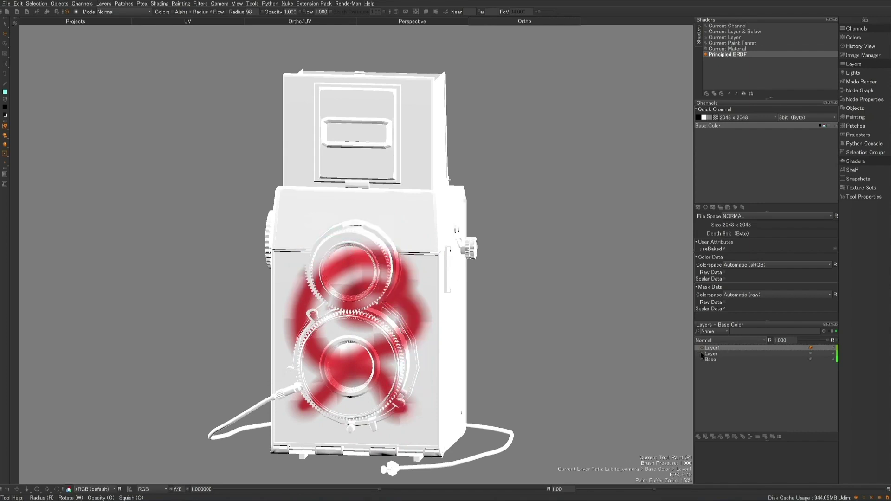
click(702, 354)
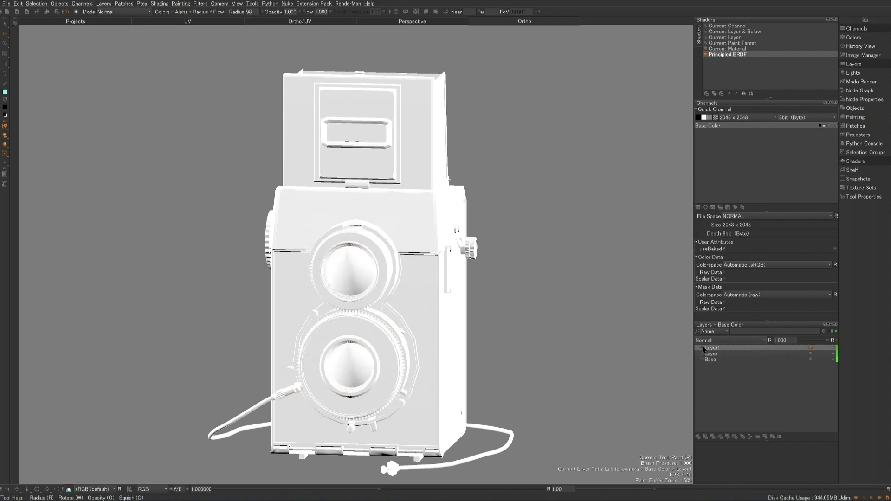
click(703, 349)
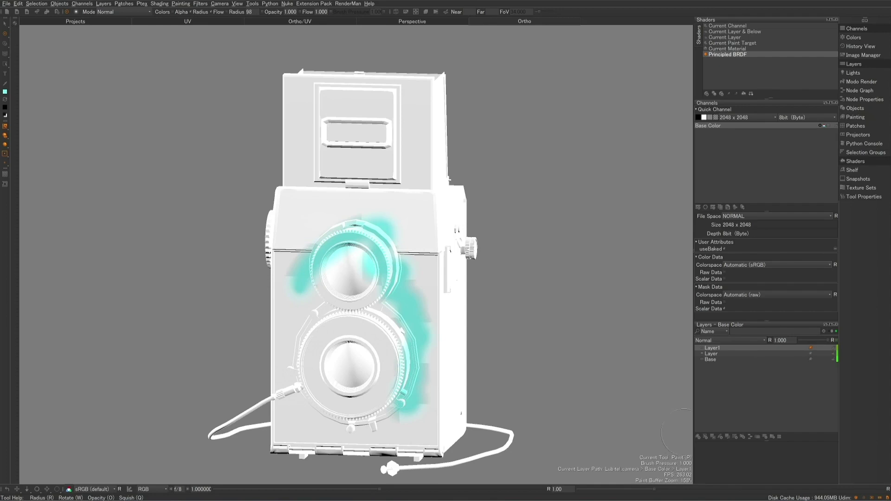
click(765, 437)
click(765, 437)
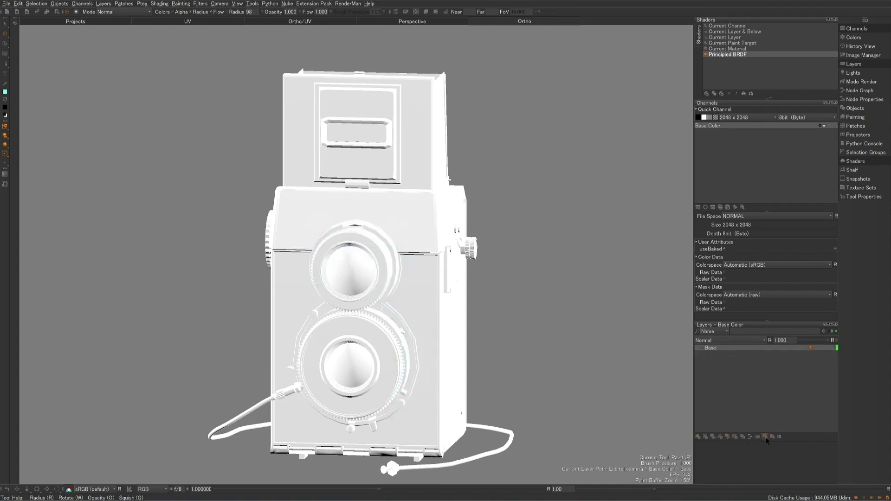
Open the Node Graph palette and dock it beneath the 3D viewport
click(857, 91)
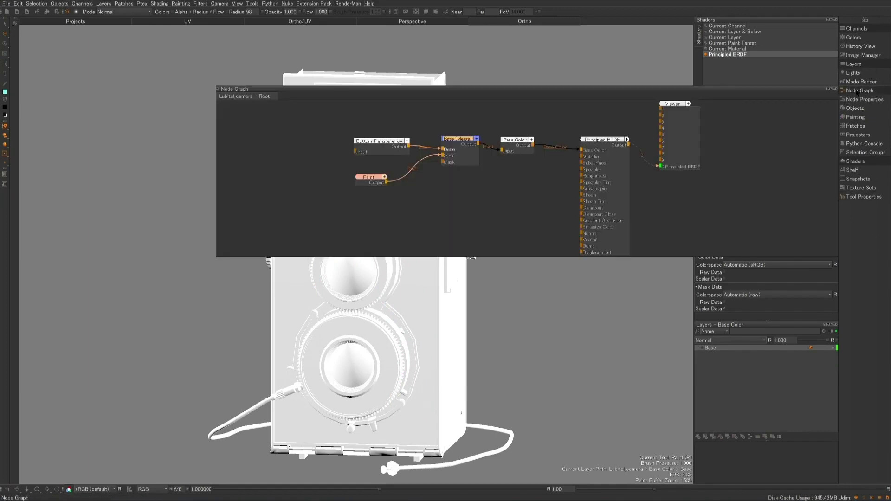
drag(533, 91, 444, 474)
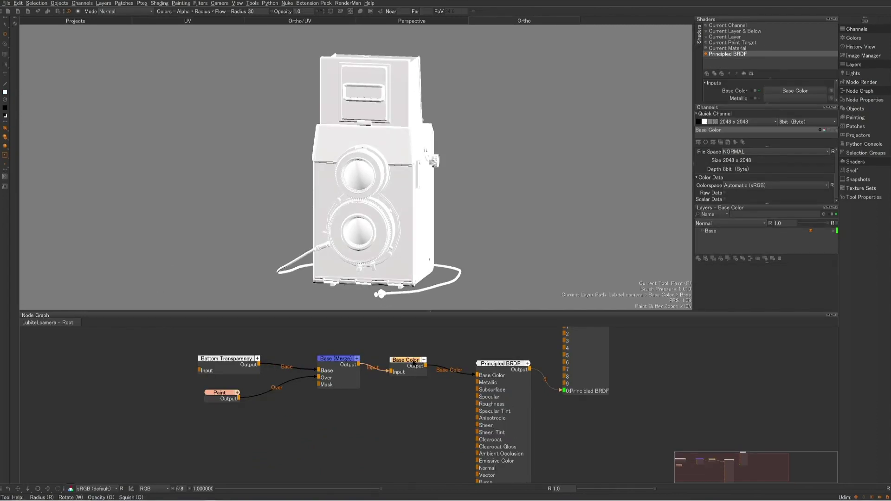
Set the Node Graph control type to Mari in the preferences
click(19, 3)
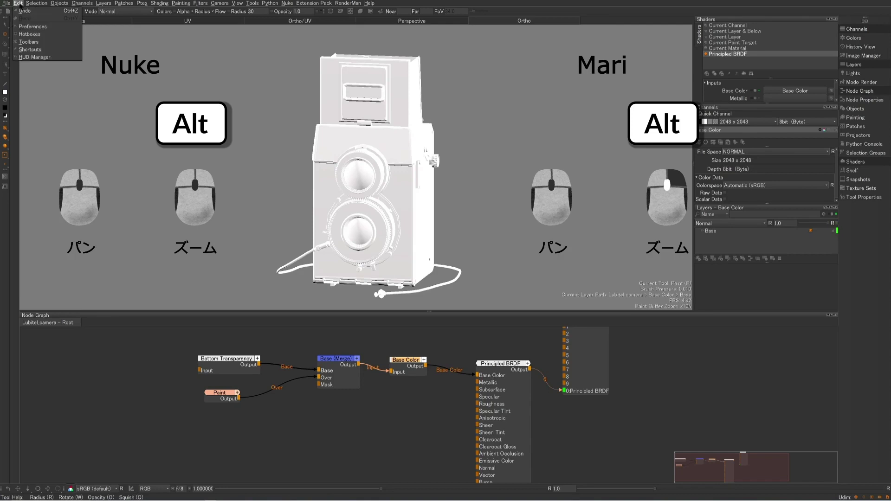
click(23, 27)
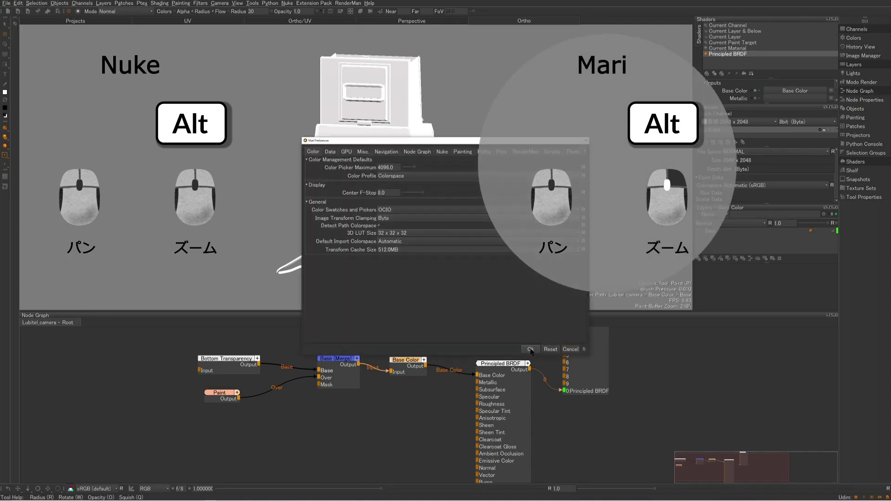
click(420, 153)
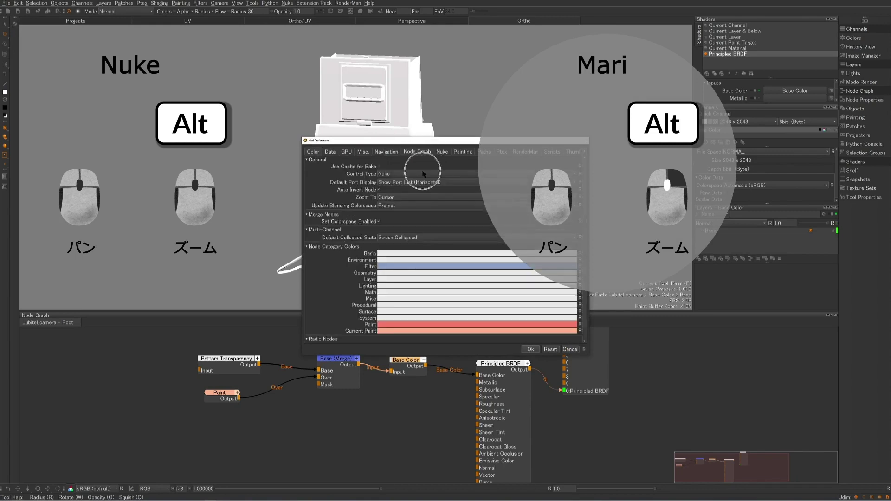
click(424, 172)
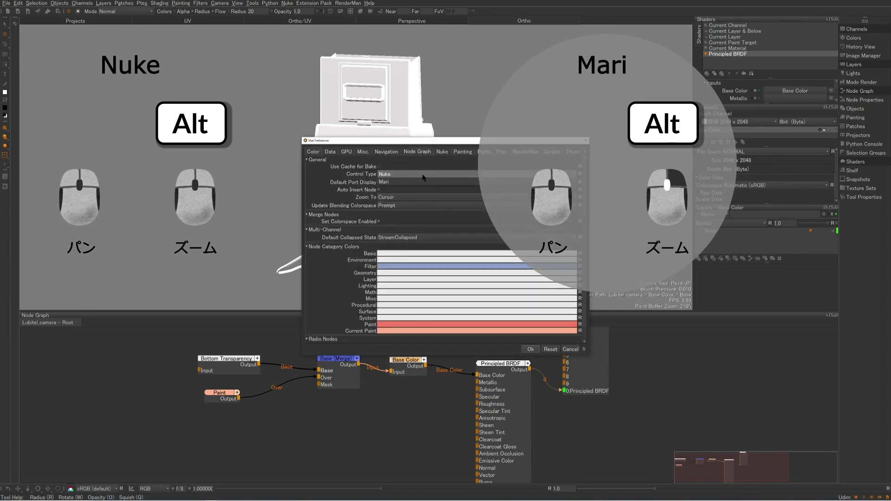
click(424, 182)
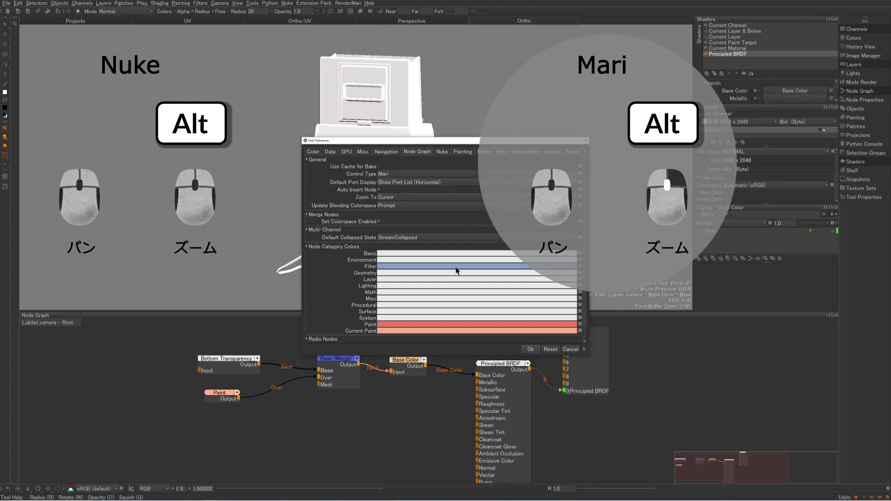
click(531, 349)
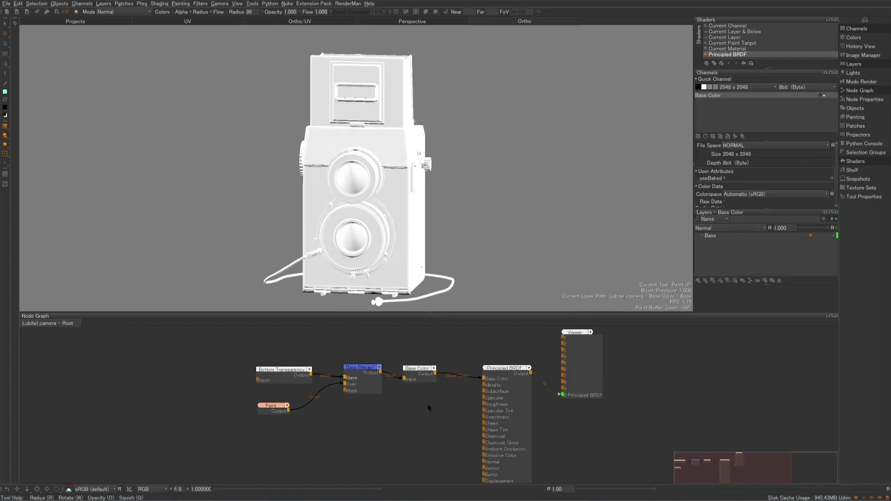
Select the Base Color node in the Node Graph and shift it slightly closer to the Principled BRDF node
scroll(429, 406, up, 3)
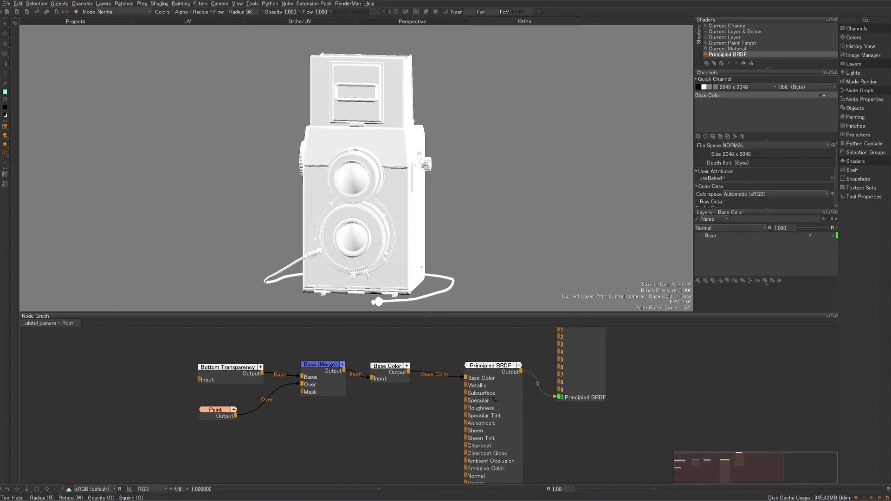
click(390, 367)
drag(390, 367, 400, 365)
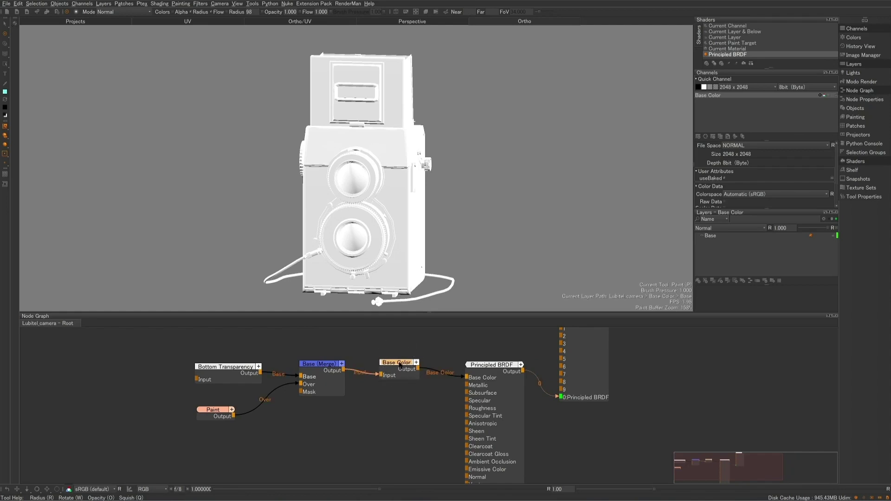
Enlarge the Base Color channel's settings area, and open the Base Color node's properties in a narrowed area beside the node graph
click(709, 96)
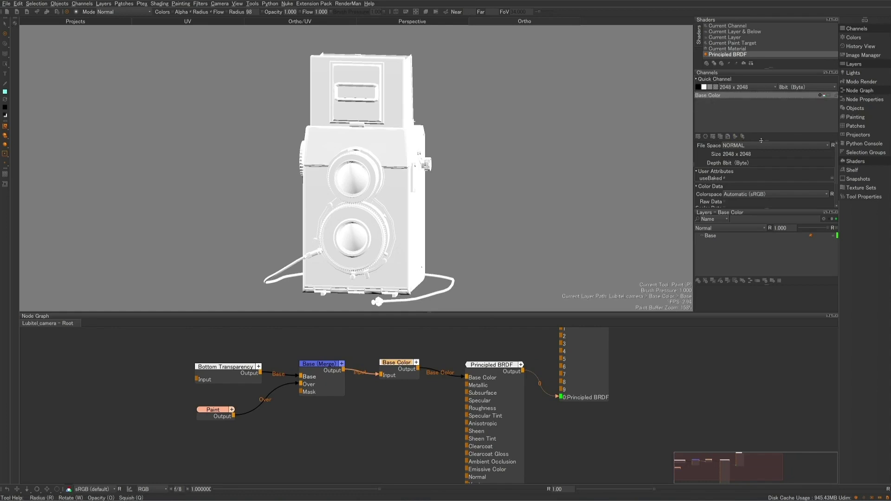
drag(770, 142, 769, 114)
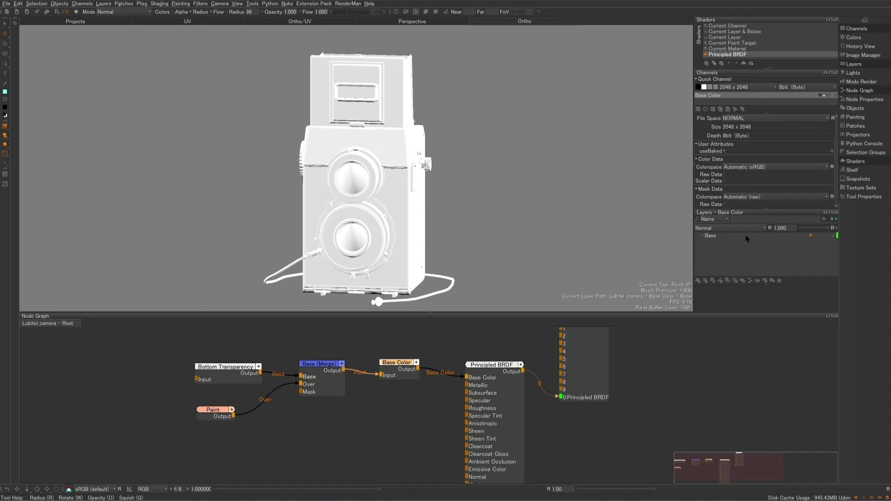
double_click(400, 364)
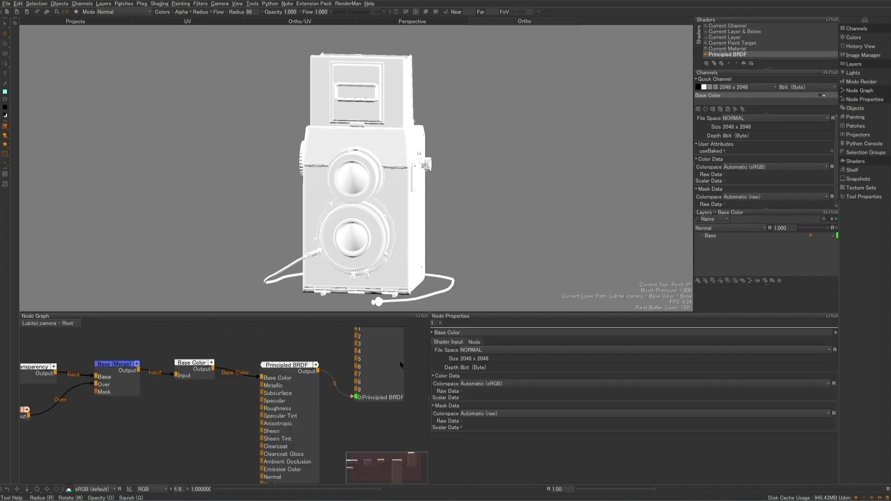
drag(429, 402, 647, 410)
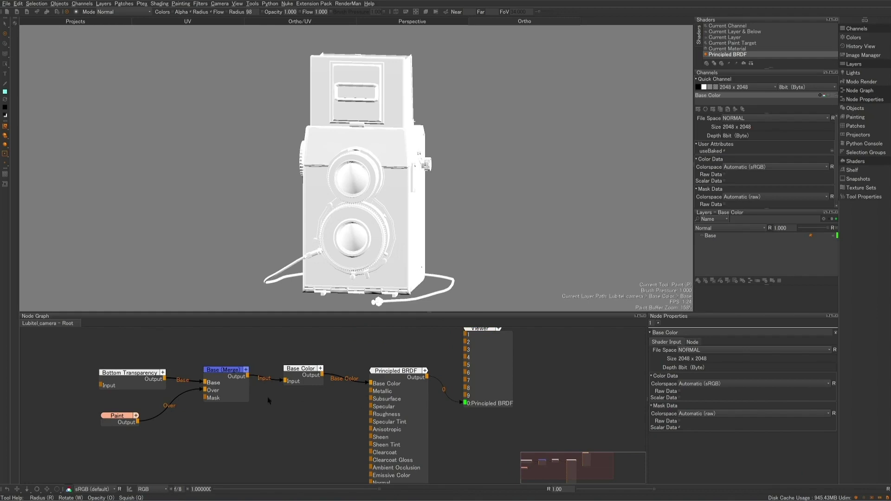
Select the Base merge node and toggle the Base layer's visibility off and on to compare the node's state
click(220, 374)
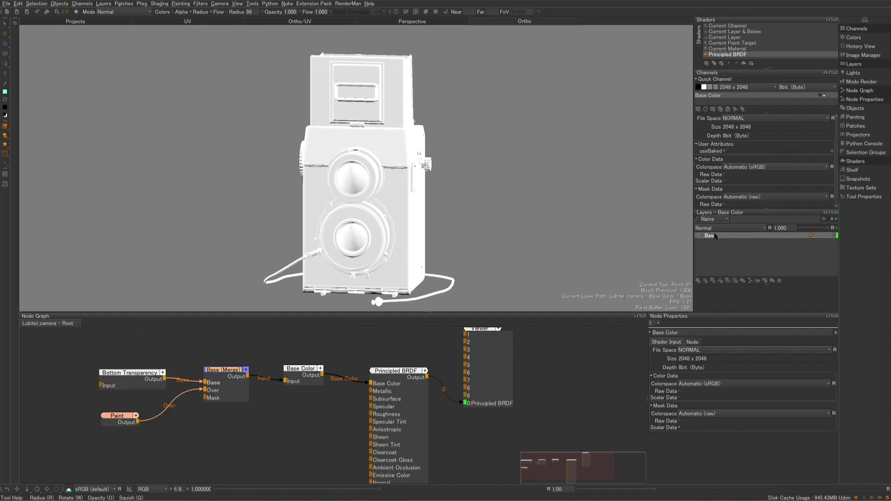
click(703, 237)
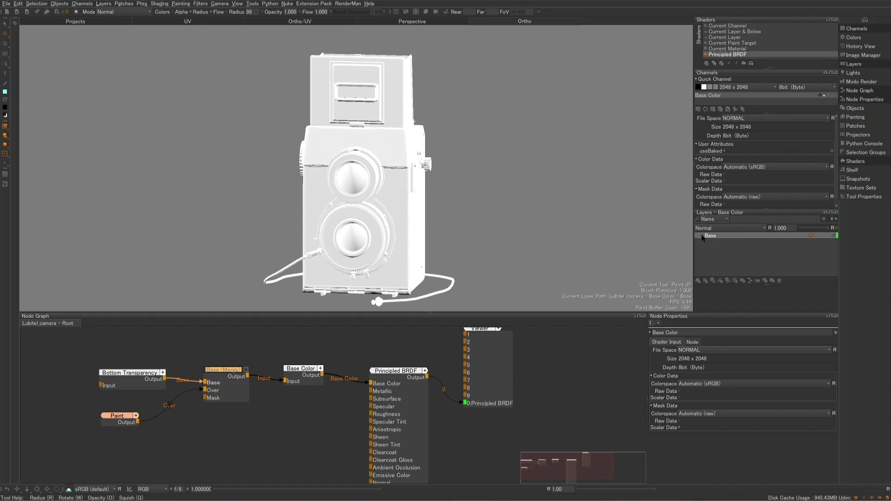
click(702, 237)
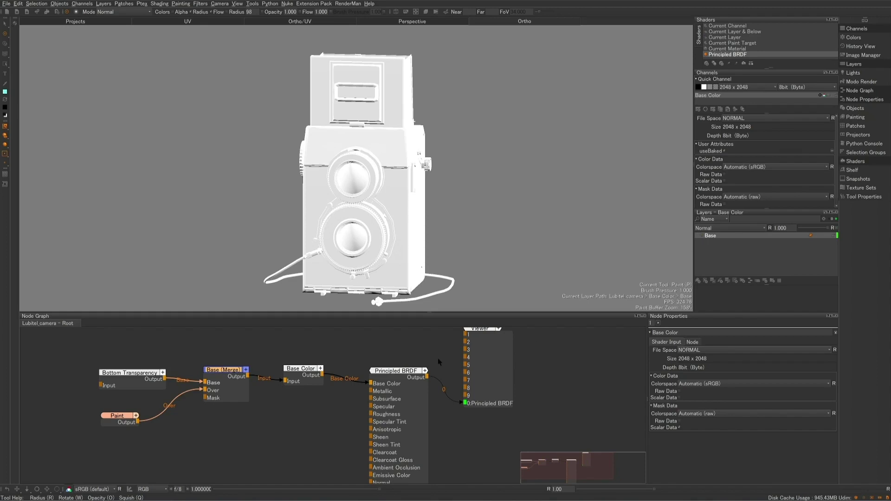
Delete the connection between the Base merge node and Base Color, and reconnect the merge output to the Base Color input
click(268, 356)
click(274, 389)
key(Delete)
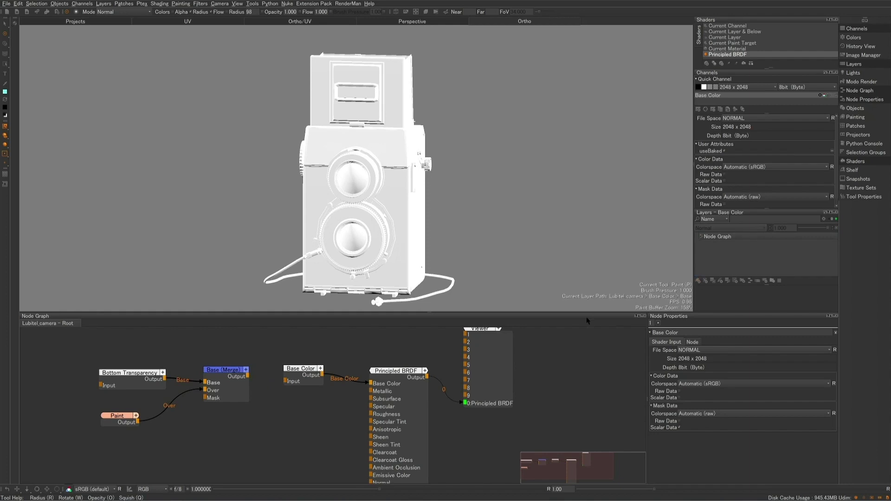
drag(248, 376, 285, 382)
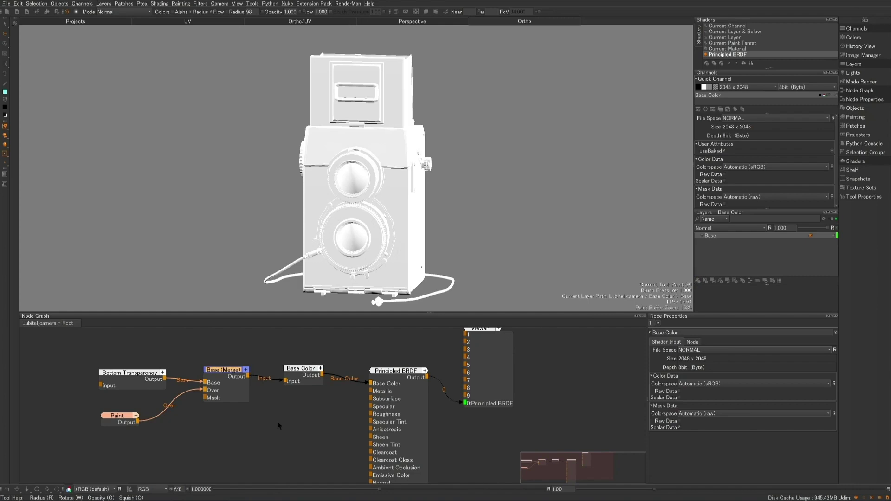
Disconnect the Base merge node, move it below the chain, and wire Bottom Transparency directly into the Base Color input
mouse_move(204, 382)
mouse_down()
mouse_move(201, 396)
mouse_move(188, 397)
mouse_up()
drag(285, 381, 274, 389)
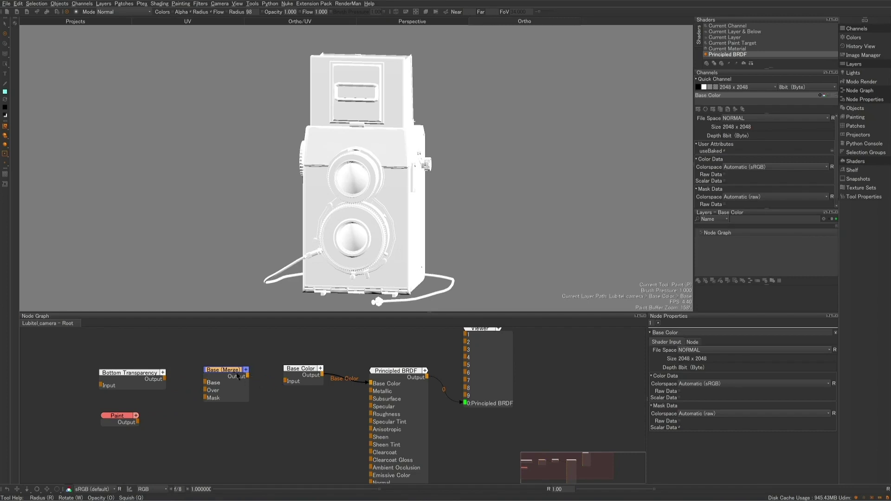
drag(230, 372, 227, 420)
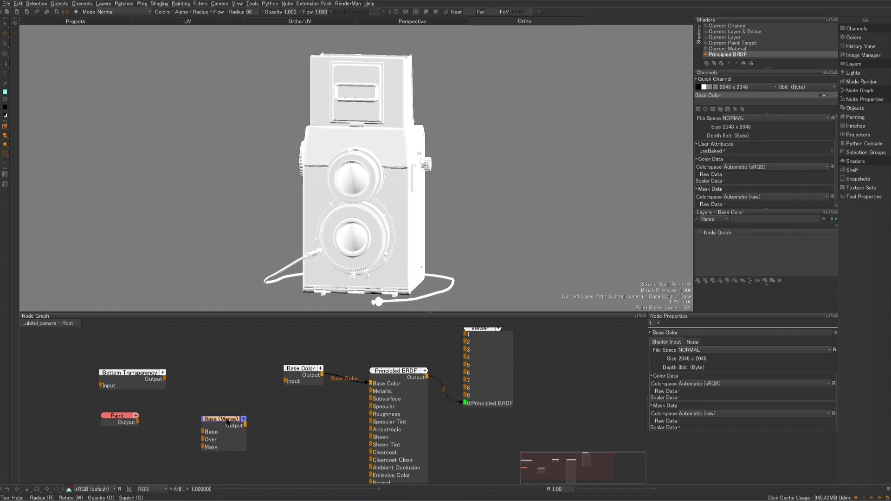
drag(165, 379, 287, 381)
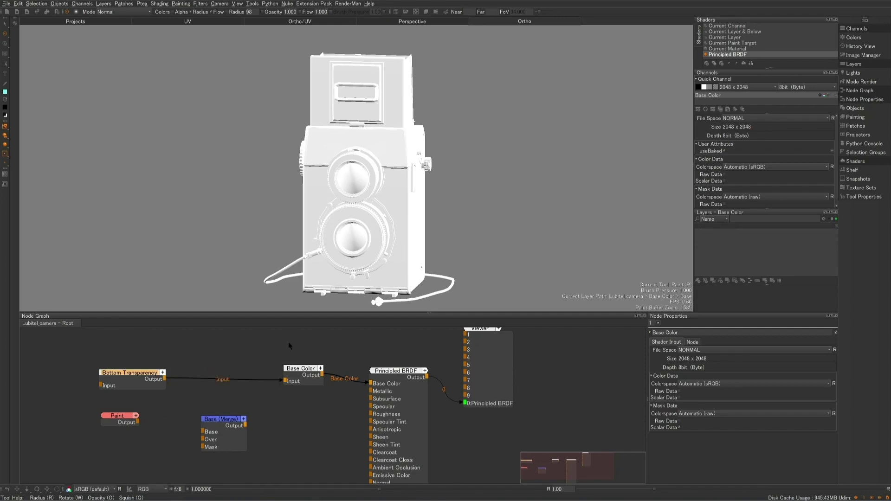
Add two new layers to the empty Base Color stack, look over their nodes, and delete both layers
click(699, 281)
click(699, 281)
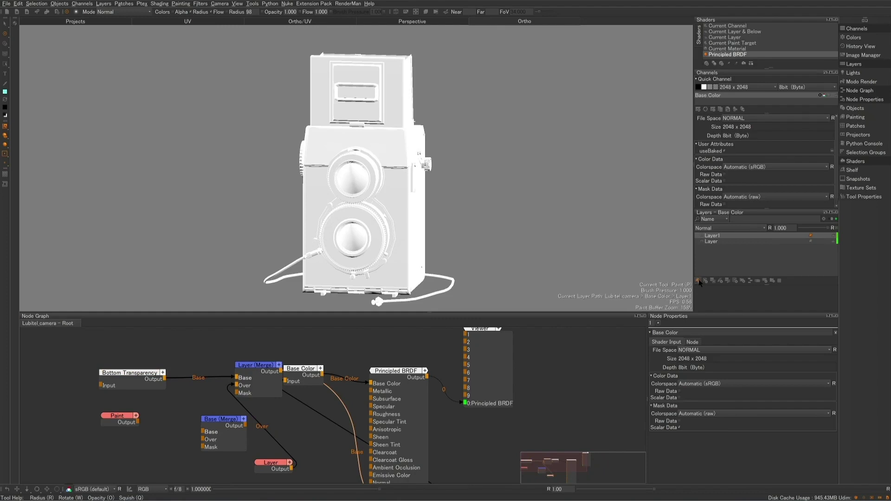
click(402, 375)
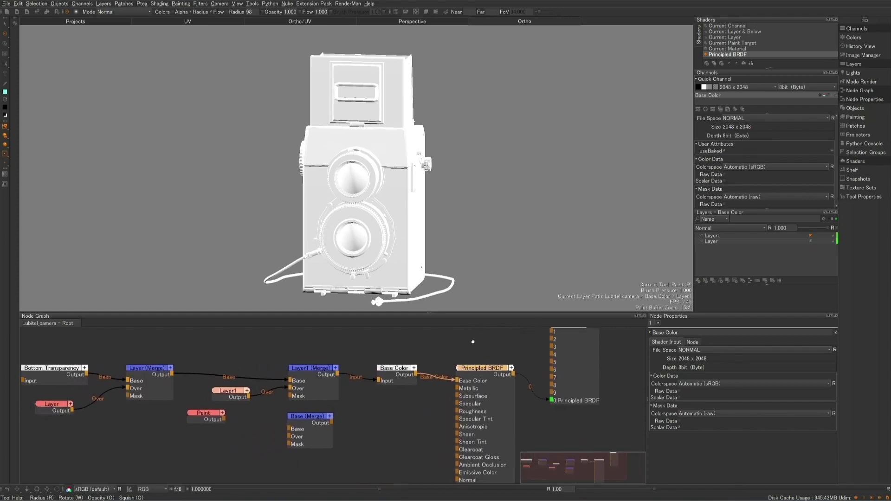
middle_drag(473, 342, 496, 344)
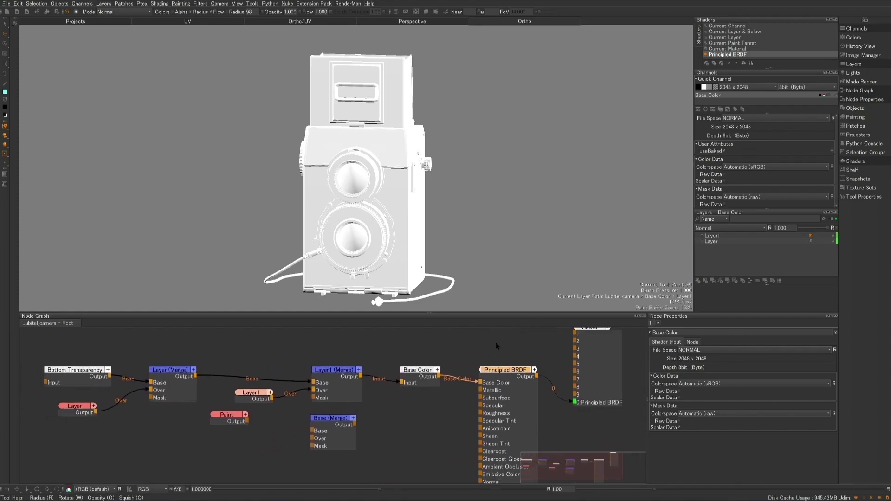
click(714, 236)
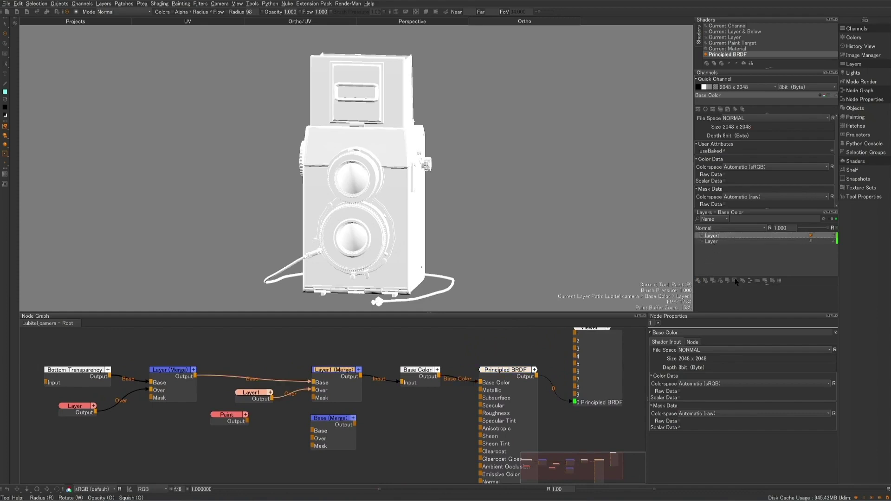
click(765, 281)
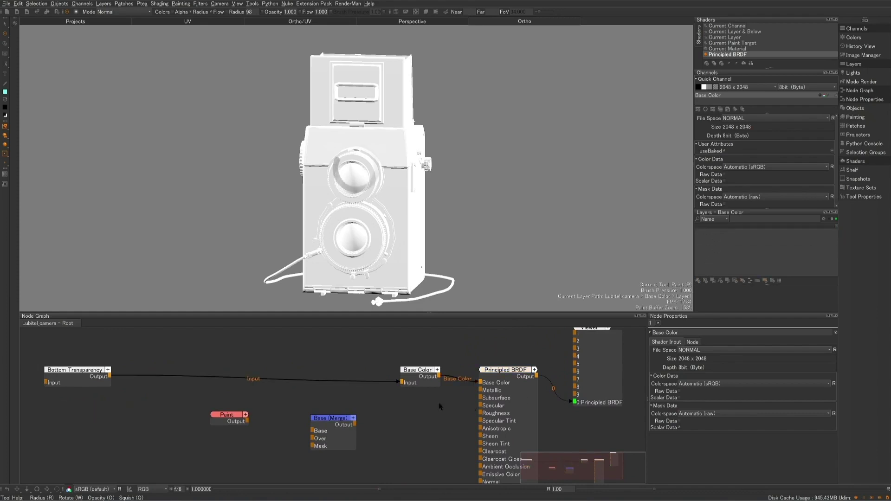
Insert the Base merge node between Bottom Transparency and Base Color, connect Paint to its Over input, and tidy the node layout
drag(335, 423, 334, 385)
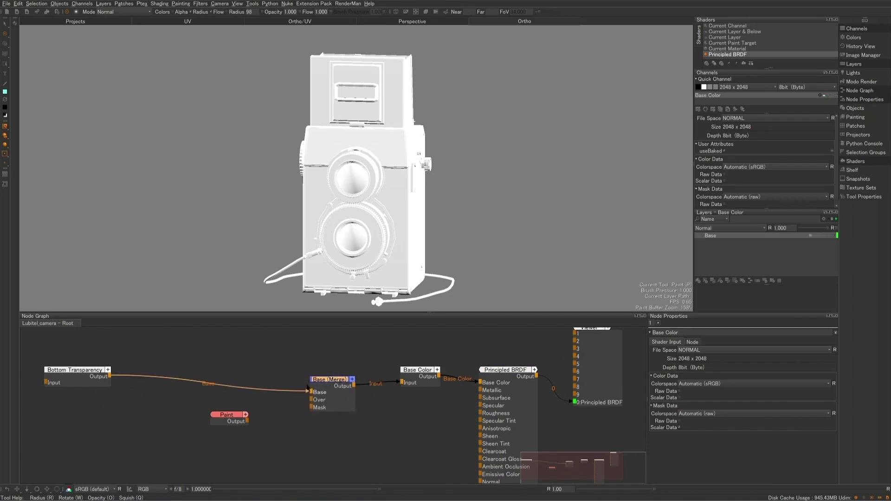
drag(248, 421, 311, 400)
drag(92, 372, 236, 379)
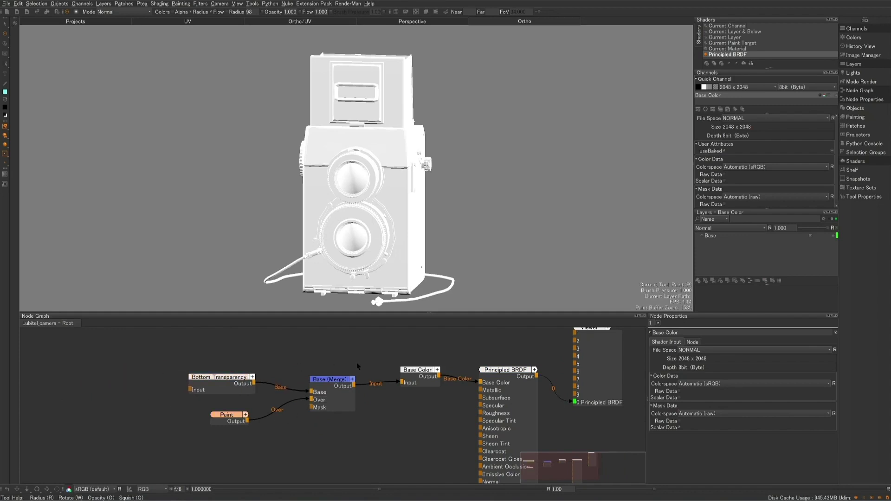
key(f)
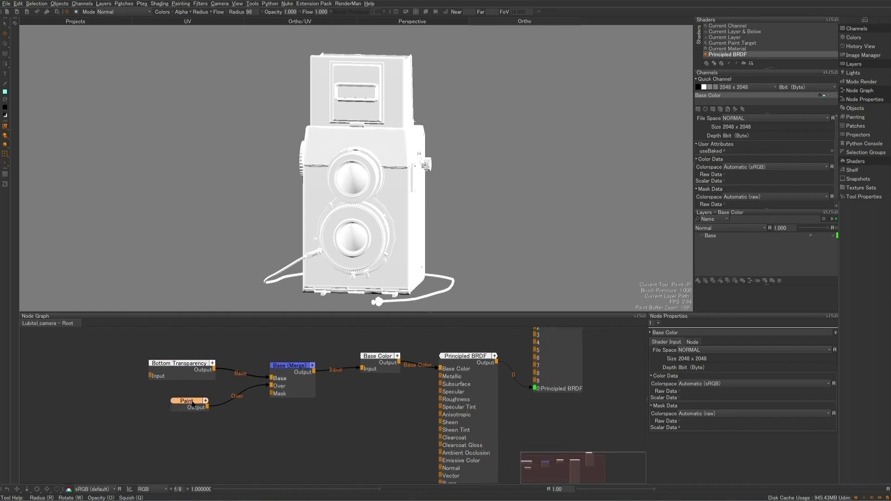
Search for "pai" to start adding a Paint node, and expand the new node's Colorspace options
key(Tab)
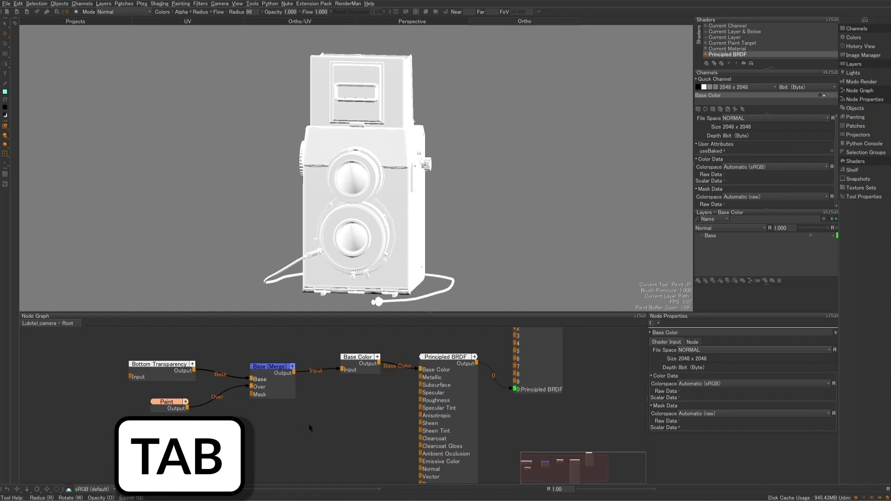
key(Tab)
text(pai)
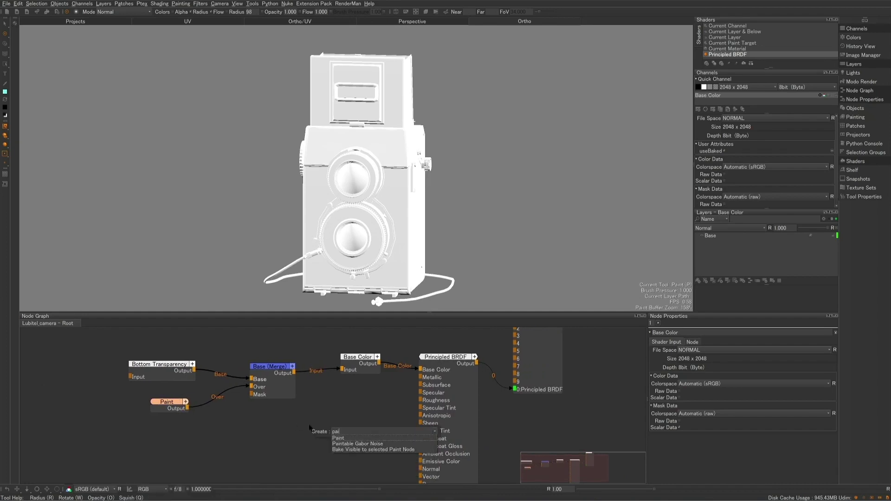
click(339, 438)
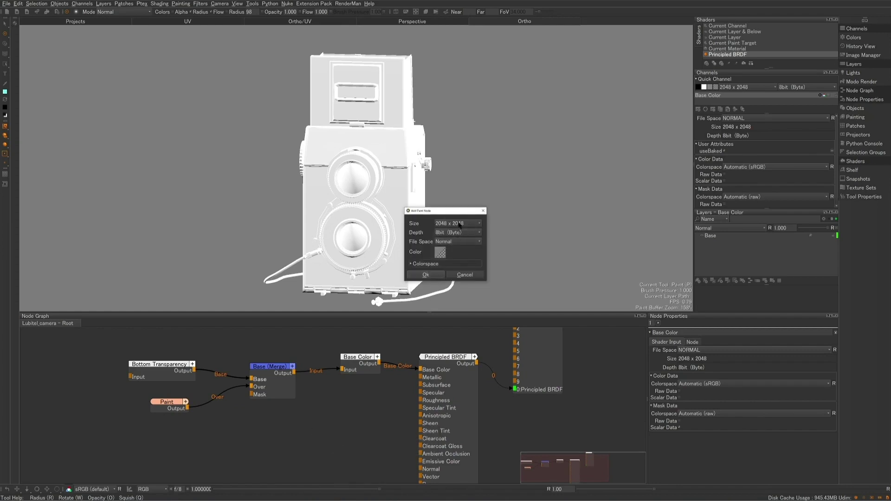
drag(460, 209, 461, 178)
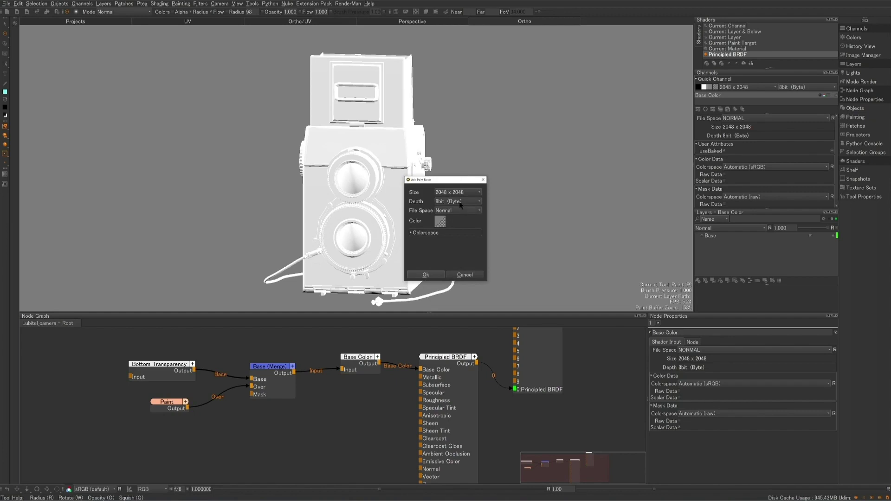
click(410, 233)
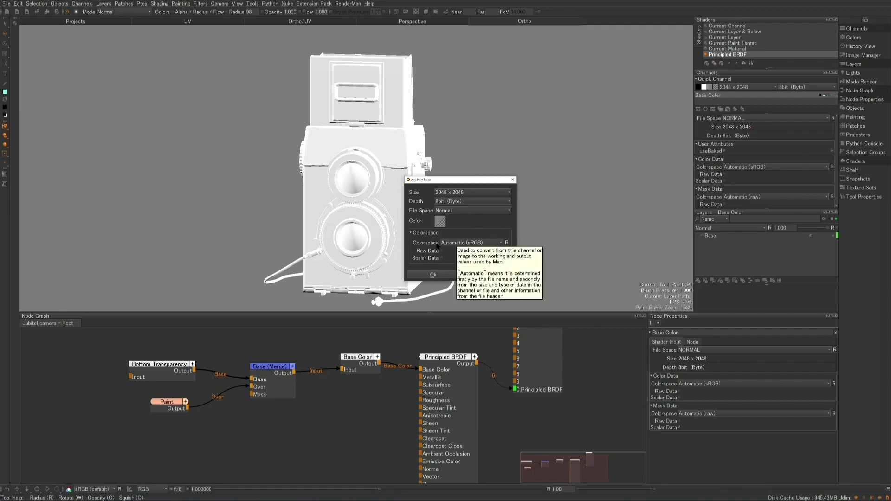
Adjust the new Paint node's fill color by raising its alpha to full and lowering it to zero, and accept the color
click(441, 222)
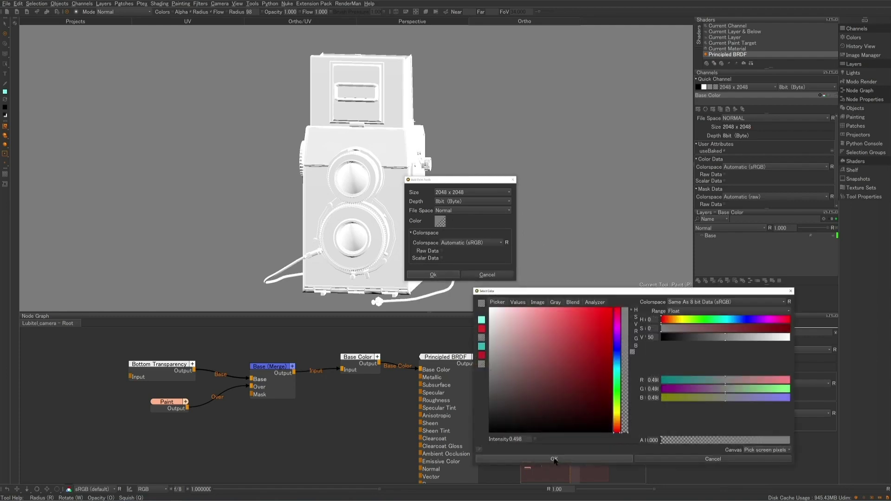
click(666, 442)
drag(678, 443, 795, 440)
drag(786, 443, 659, 442)
click(557, 460)
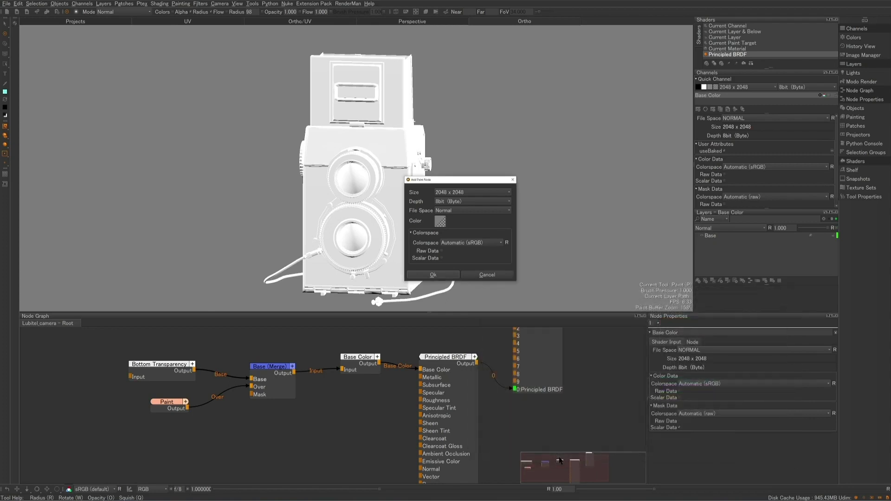
Create the new Paint node and connect it to the Over input of a Merge node inserted between Base (Merge) and Base Color
click(433, 275)
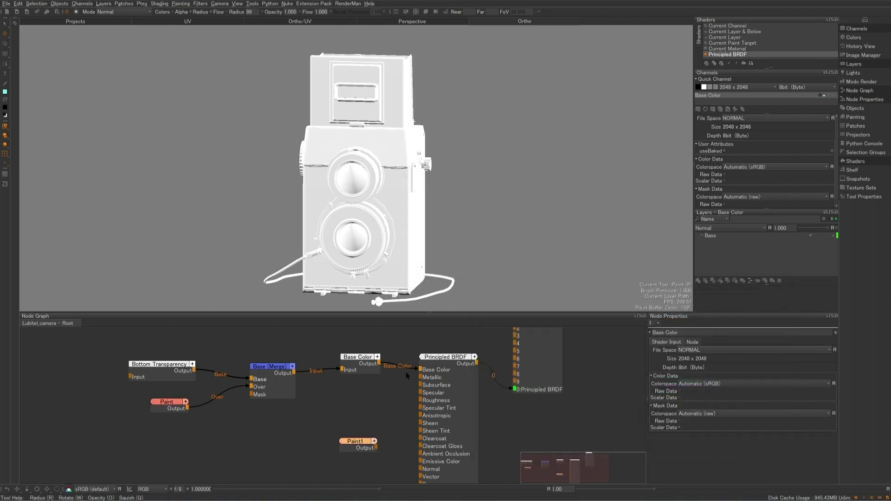
mouse_move(364, 444)
mouse_down()
mouse_move(309, 448)
mouse_move(279, 434)
mouse_move(383, 388)
mouse_move(345, 369)
mouse_move(336, 380)
mouse_move(336, 422)
mouse_up()
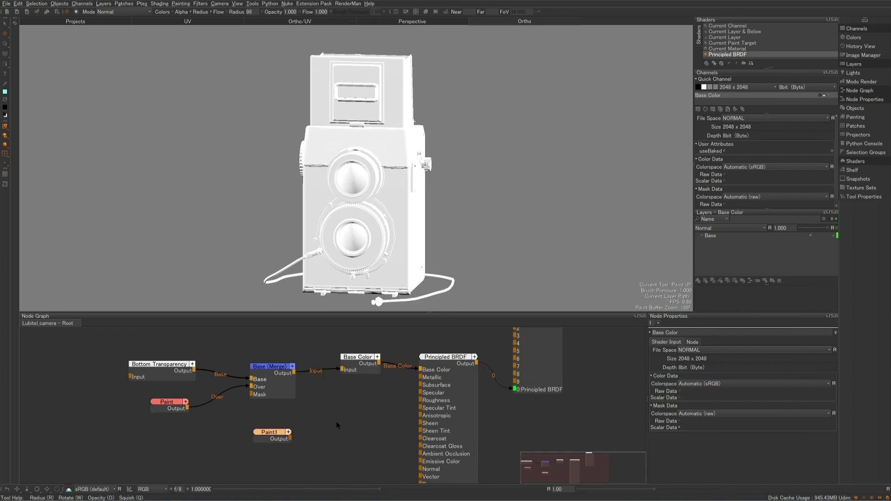
click(273, 368)
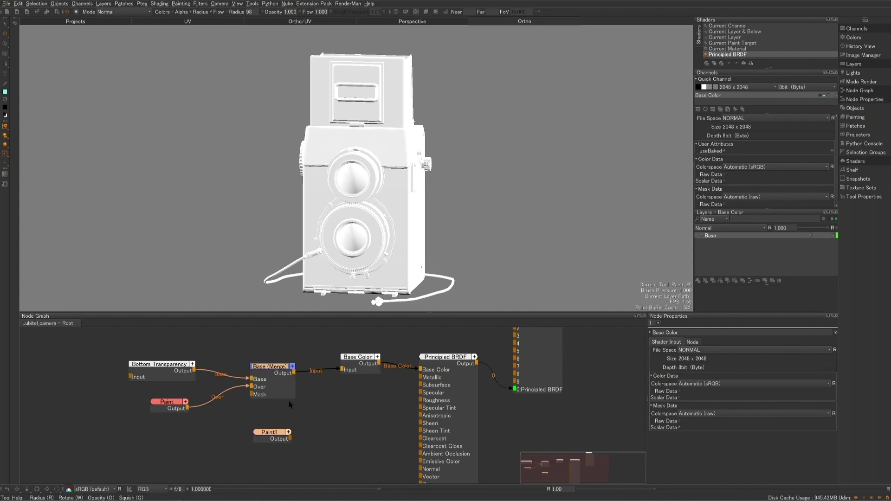
key(m)
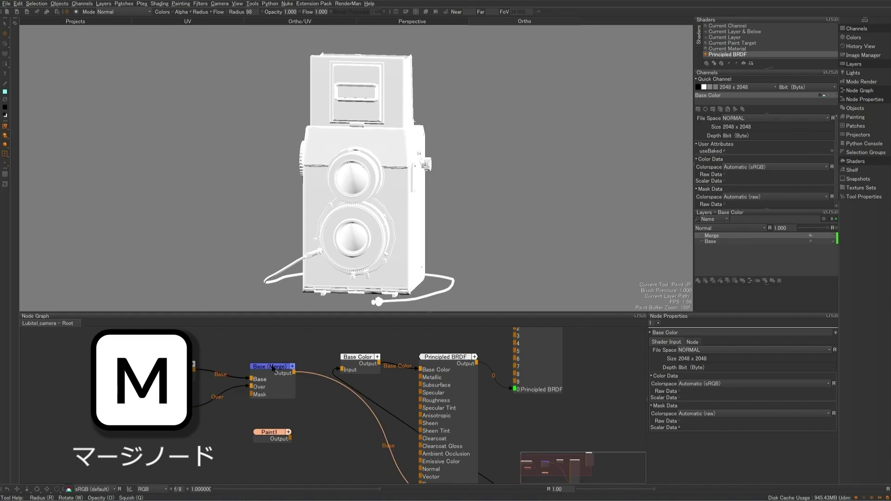
click(356, 362)
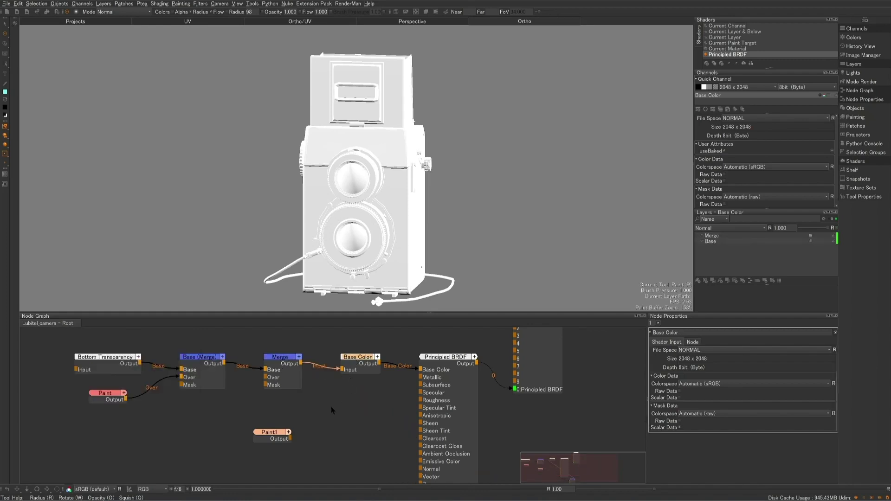
mouse_move(273, 438)
mouse_down()
mouse_move(209, 432)
mouse_move(266, 378)
mouse_up()
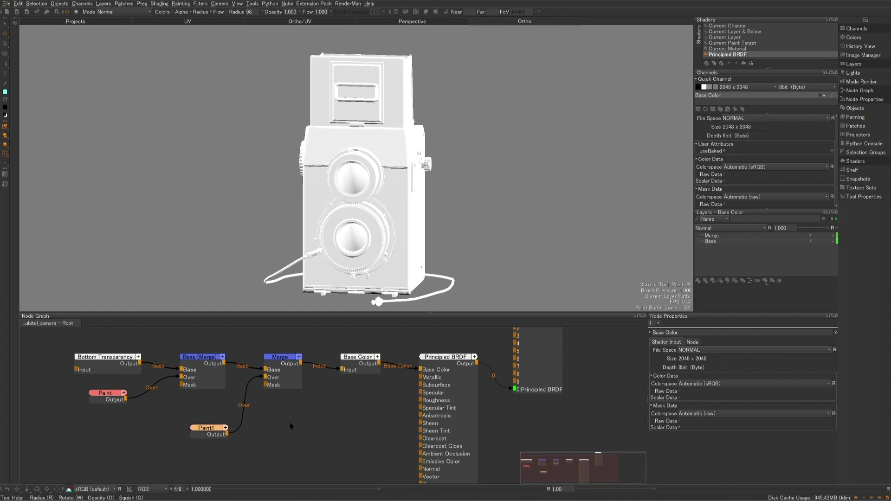
Rename the new Merge node before Base Color as Paint (Merge)
click(281, 361)
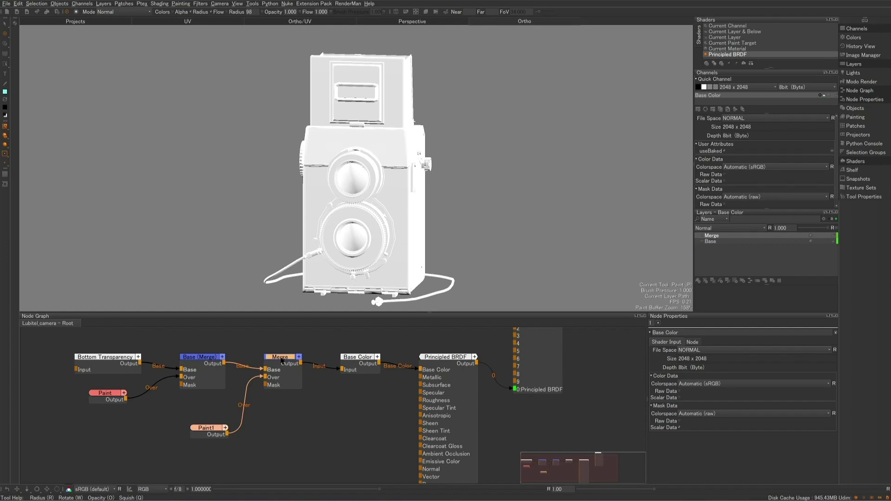
double_click(281, 361)
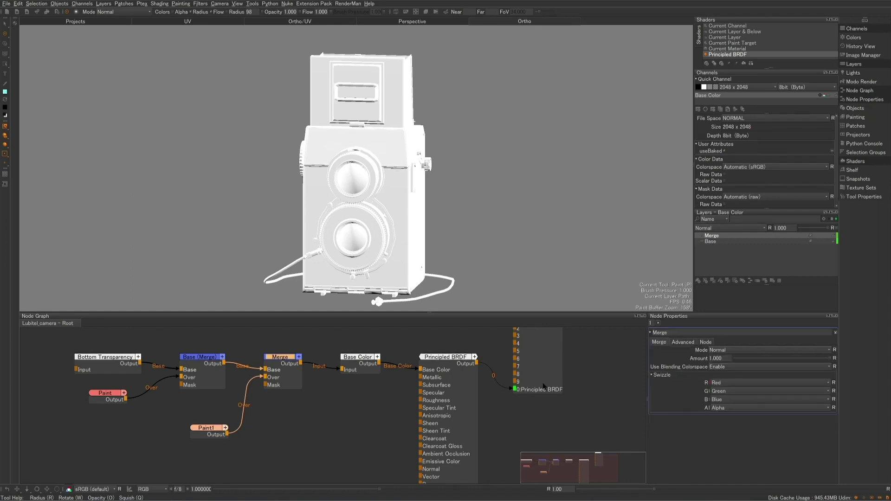
drag(670, 333, 637, 333)
text(Paint)
key(Return)
click(673, 334)
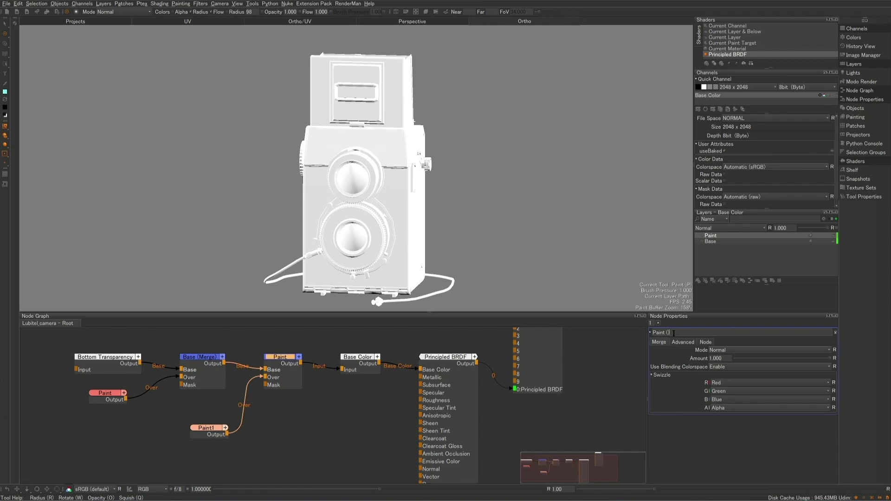
text(())
key(Left)
text(Merge)
key(Return)
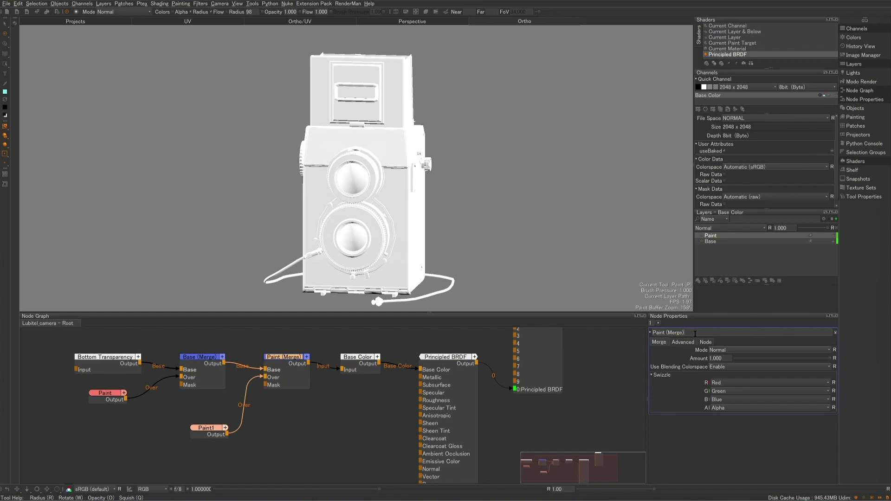
click(333, 429)
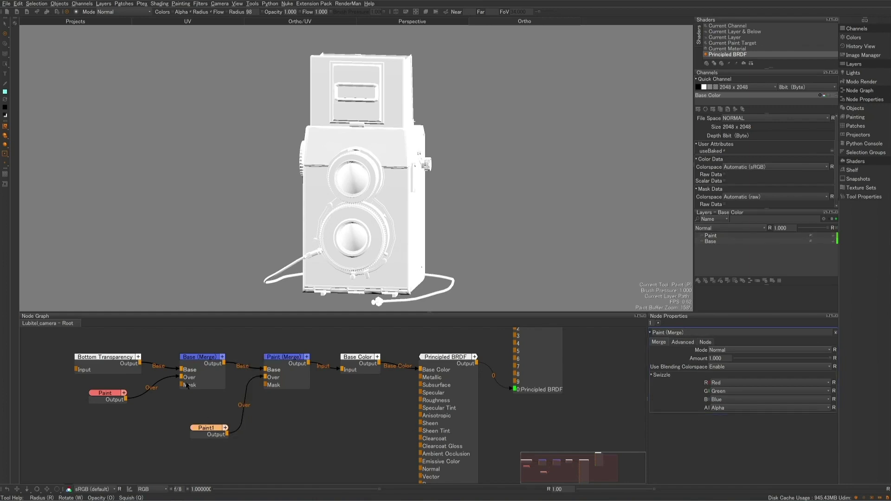
Keep the turquoise brush color and paint over both lenses on the front of the camera
click(5, 91)
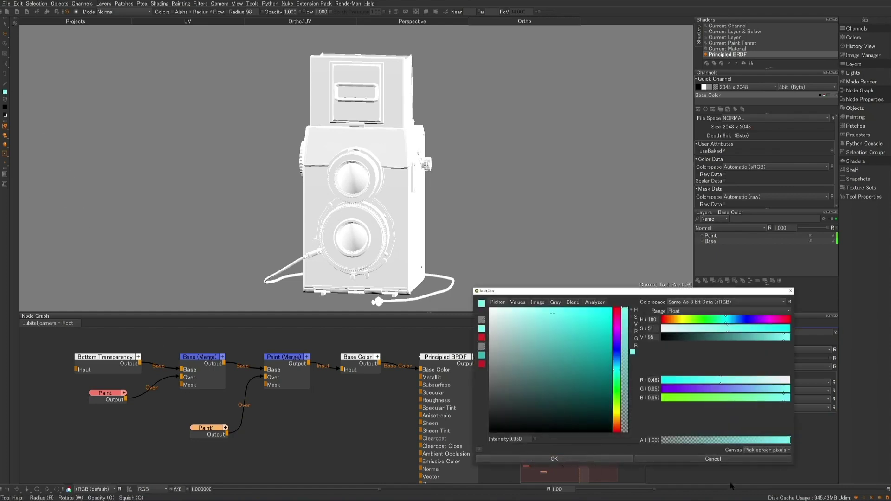
click(574, 460)
mouse_move(325, 213)
mouse_down()
mouse_move(371, 181)
mouse_move(385, 195)
mouse_move(388, 250)
mouse_move(339, 149)
mouse_move(358, 246)
mouse_move(375, 248)
mouse_move(325, 249)
mouse_move(370, 251)
mouse_move(350, 226)
mouse_move(365, 237)
mouse_up()
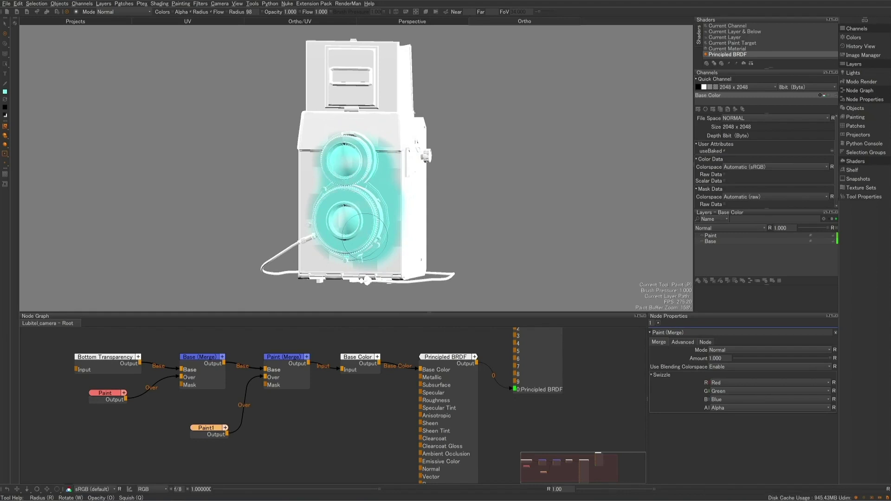
key(Tab)
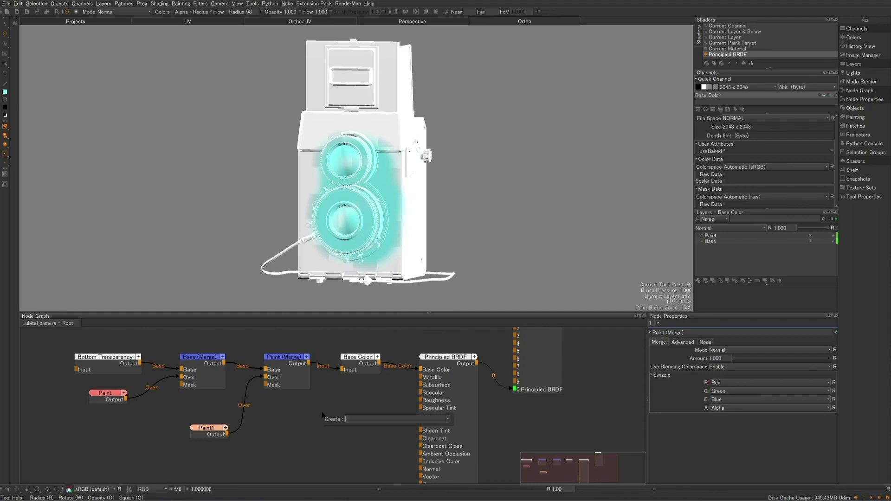
text(pa)
key(BackSpace)
key(BackSpace)
key(Escape)
Add another Paint node and connect it to the Over input of a new Merge node inserted between Paint (Merge) and Base Color
key(p)
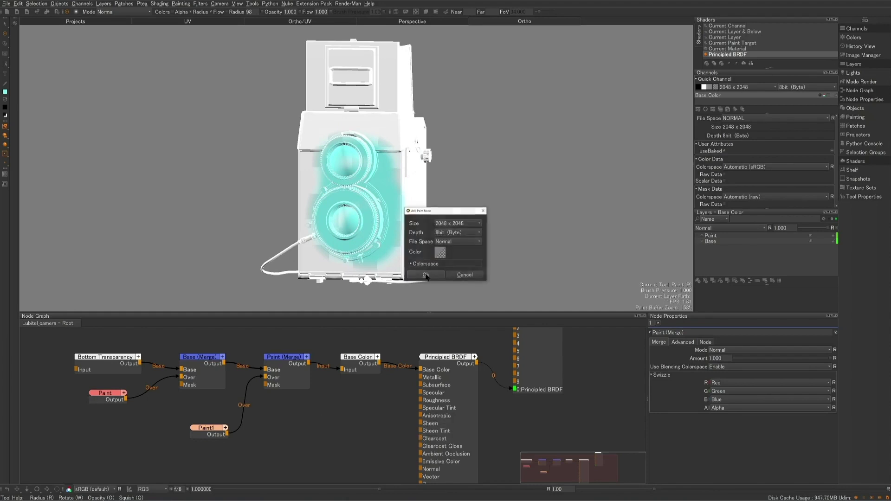
click(426, 275)
drag(339, 427, 301, 435)
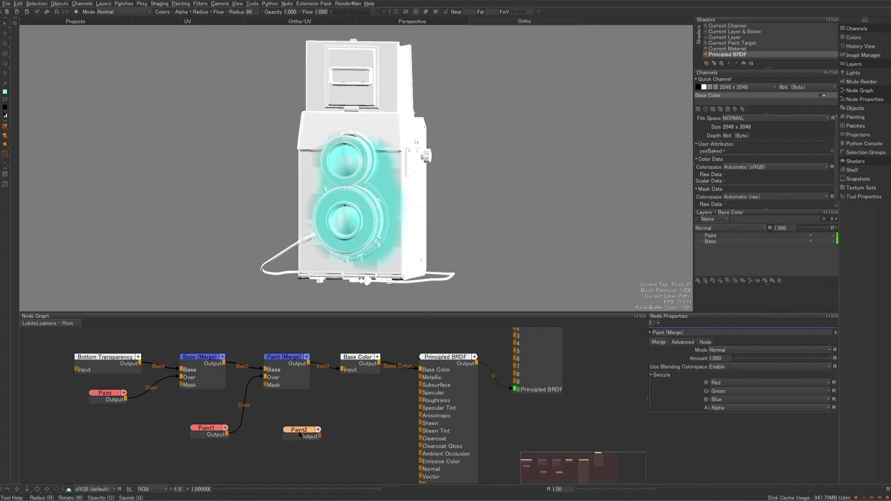
click(281, 359)
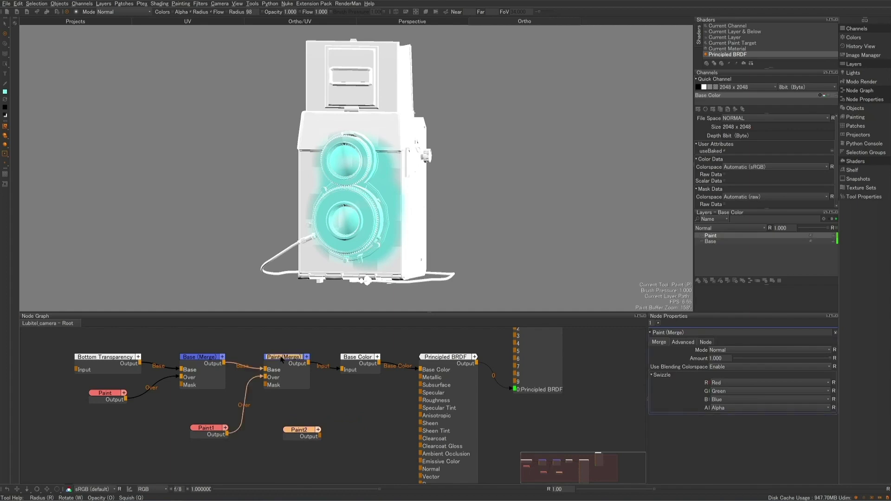
click(361, 359)
key(l)
mouse_move(304, 434)
mouse_down()
mouse_move(221, 439)
mouse_move(241, 440)
mouse_move(265, 377)
mouse_up()
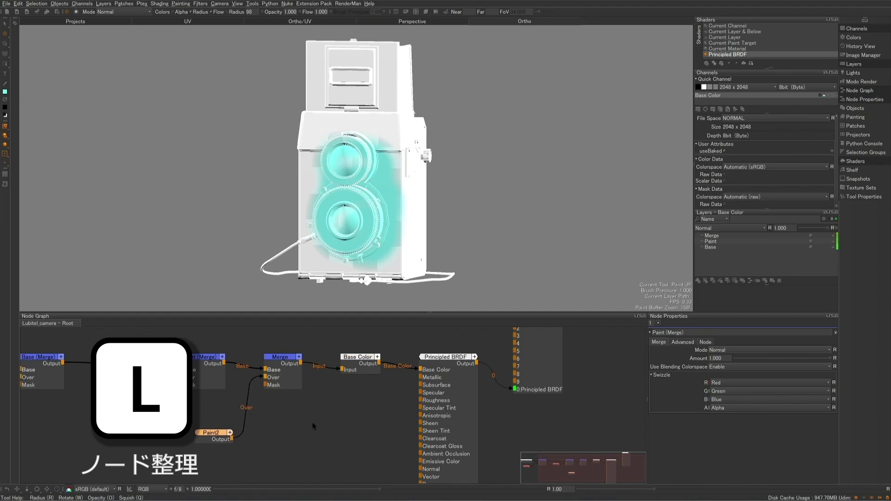
Switch the brush to the saved red color and paint across the lenses and the adjoining side of the camera front
click(5, 91)
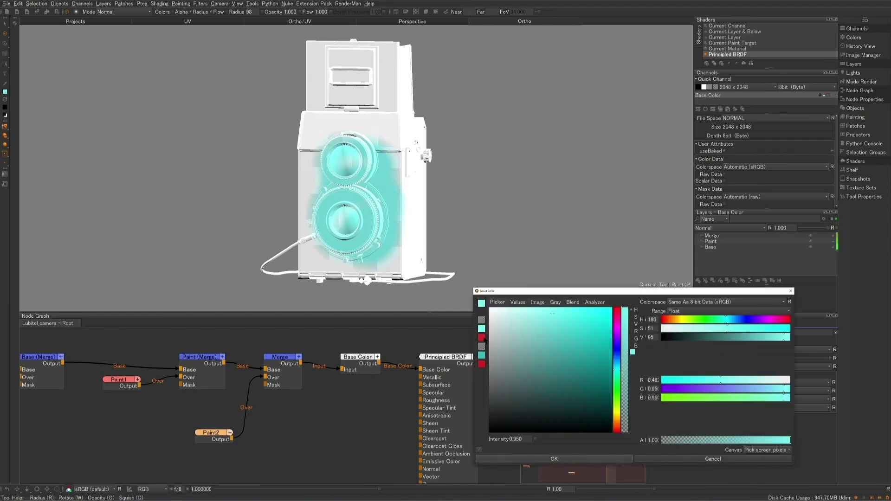
click(482, 338)
click(554, 459)
mouse_move(334, 155)
mouse_down()
mouse_move(371, 142)
mouse_move(403, 255)
mouse_move(346, 216)
mouse_move(337, 232)
mouse_up()
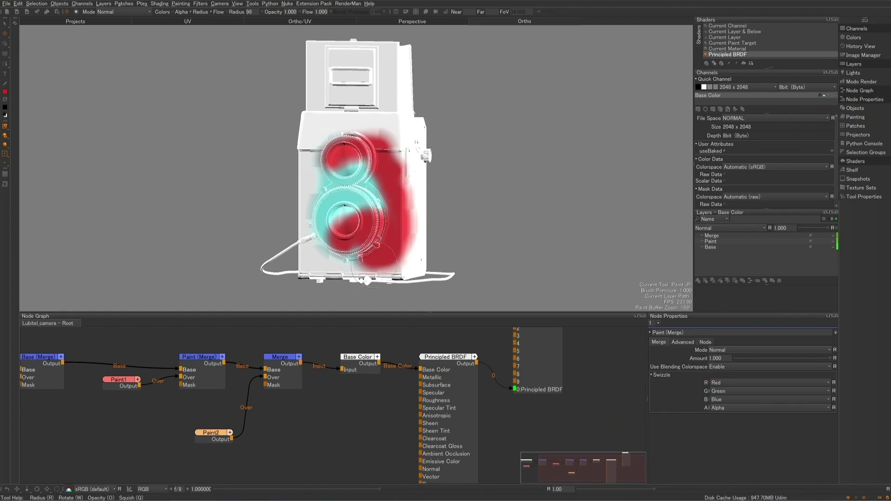
Toggle the Merge layer's visibility off and on in the Base Color stack
alt+drag(374, 264, 395, 265)
click(712, 237)
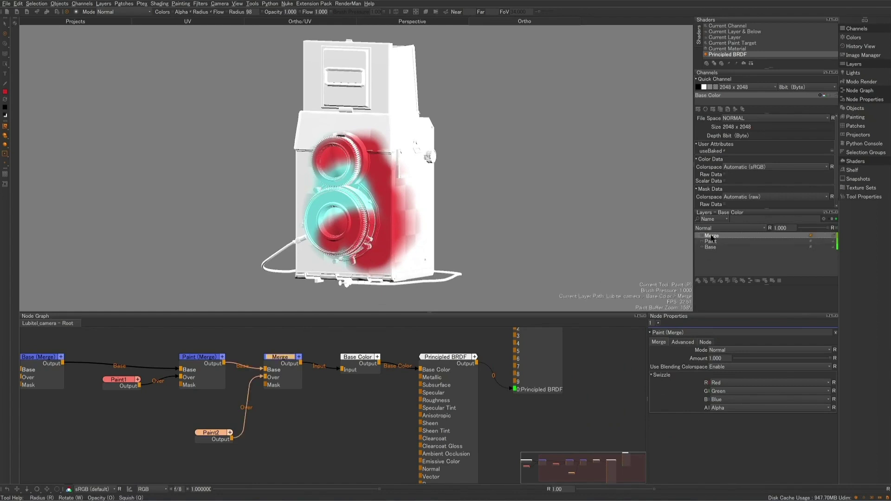
click(701, 236)
click(702, 237)
Toggle the Merge, Paint (Merge) and Paint2 nodes off and on to compare their effect on the camera
key(d)
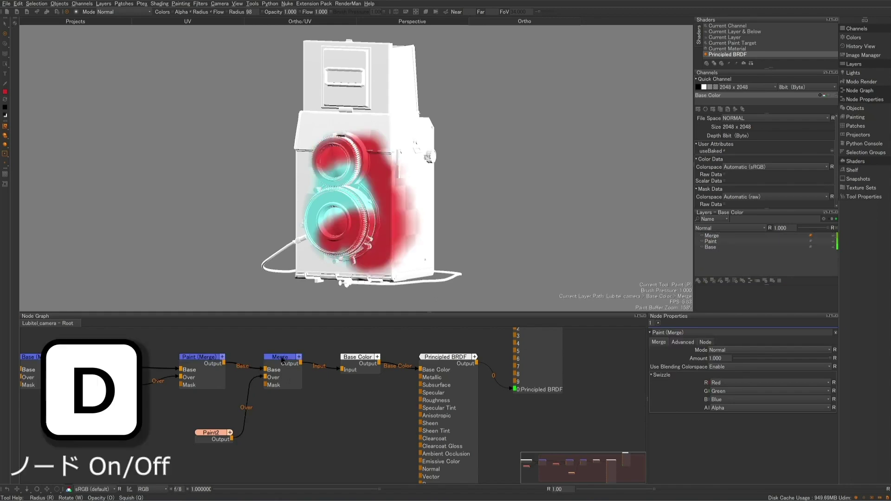
key(d)
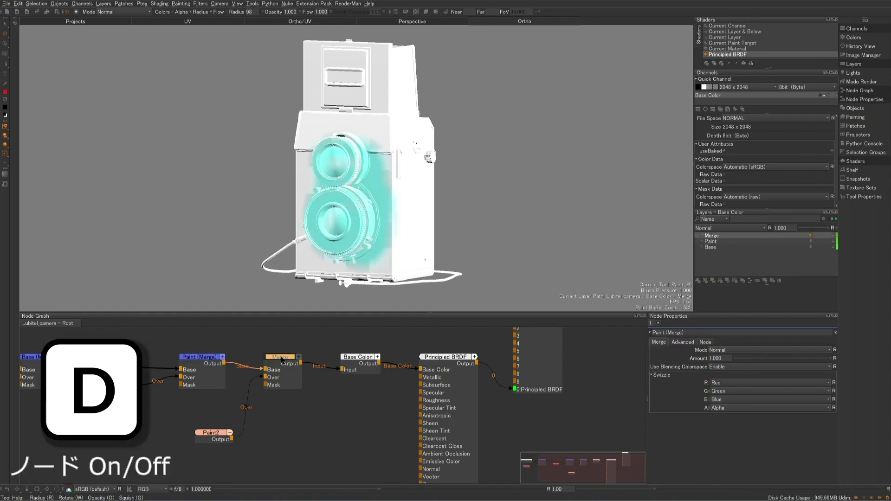
click(209, 360)
key(d)
click(278, 360)
key(d)
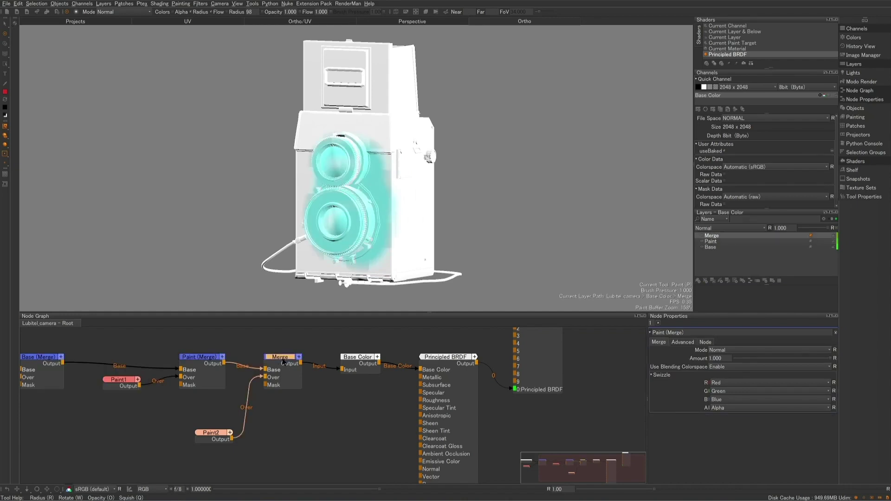
key(d)
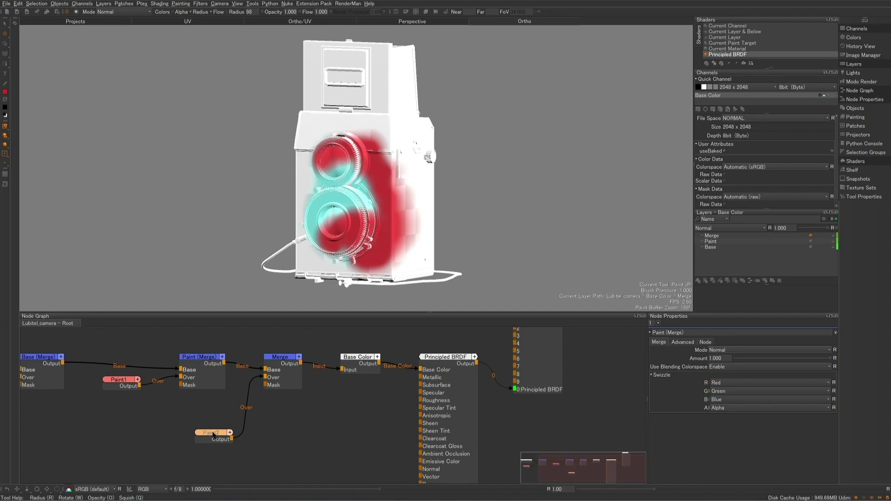
key(d)
Swap the two paint inputs, connecting Paint1 to the Merge node's Over input and Paint2 to Paint (Merge)'s Over input
drag(265, 377, 266, 408)
mouse_move(181, 377)
mouse_down()
mouse_move(167, 386)
mouse_move(234, 415)
mouse_move(148, 415)
mouse_up()
drag(238, 415, 265, 377)
drag(164, 419, 181, 377)
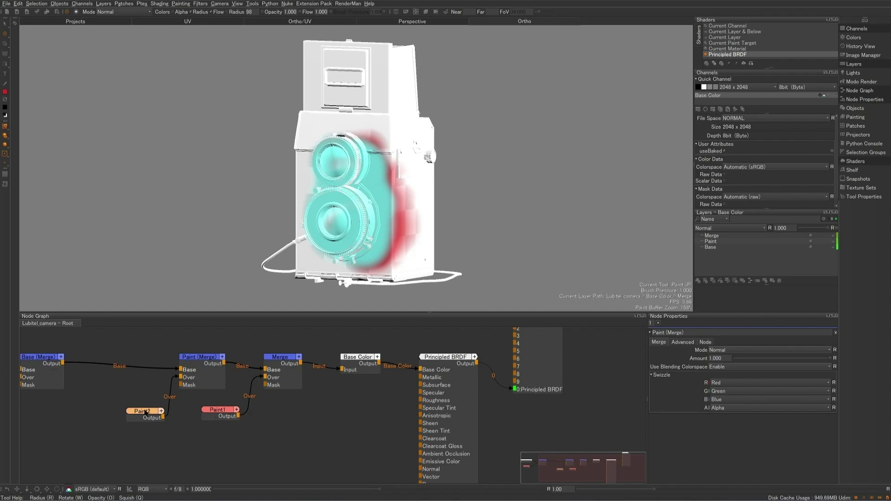
Rename the Paint1 node as Red_P and the Paint2 node as Blue_P
click(227, 411)
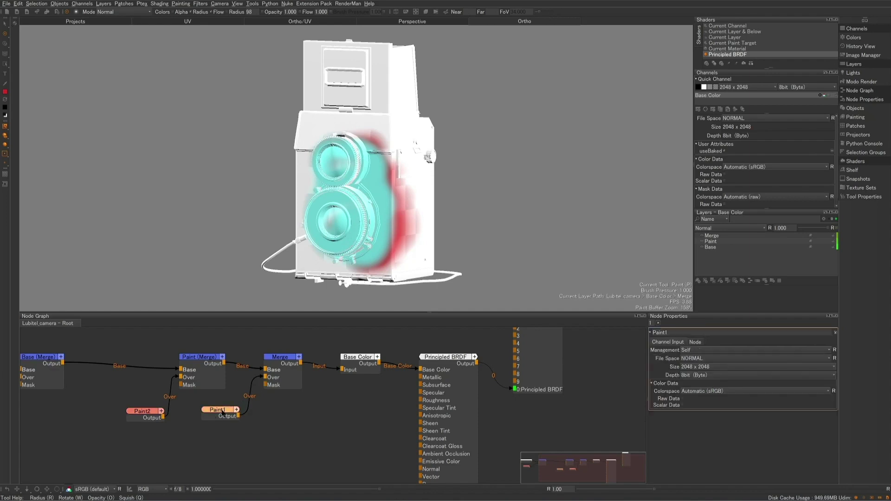
click(677, 333)
text(Red_P)
click(141, 415)
click(659, 333)
text(Blue_P)
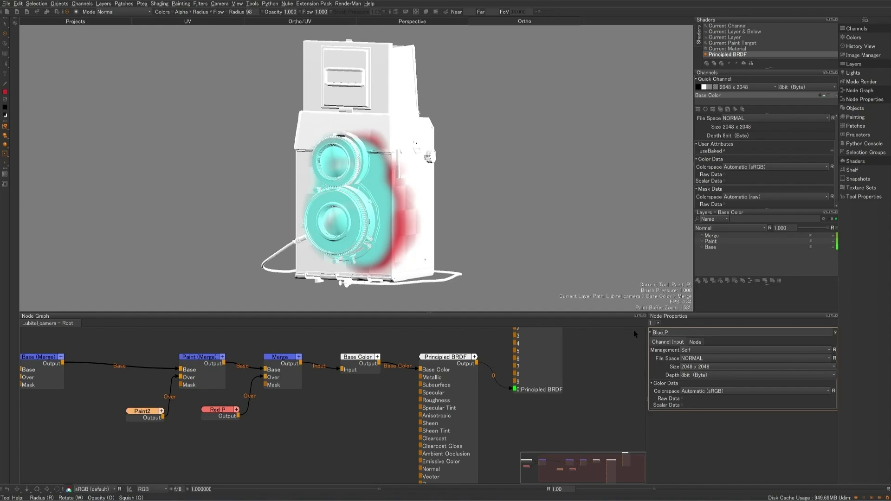
key(Return)
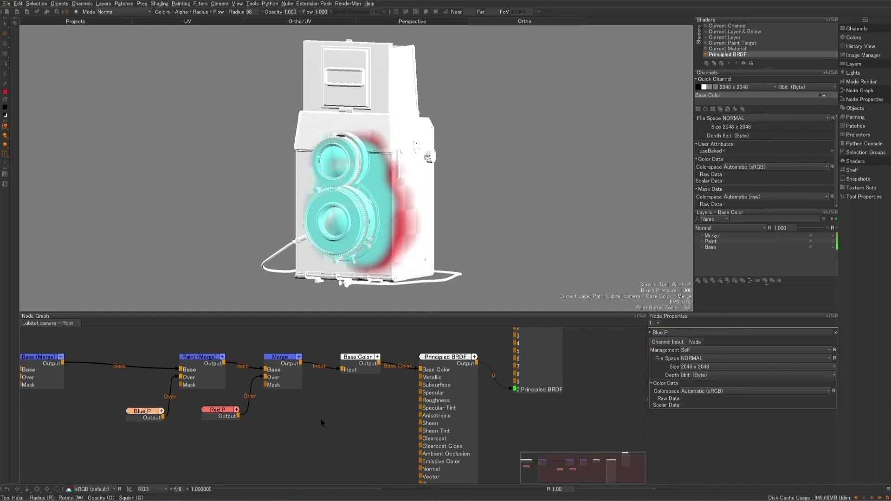
Select the Merge node that feeds Base Color
click(282, 360)
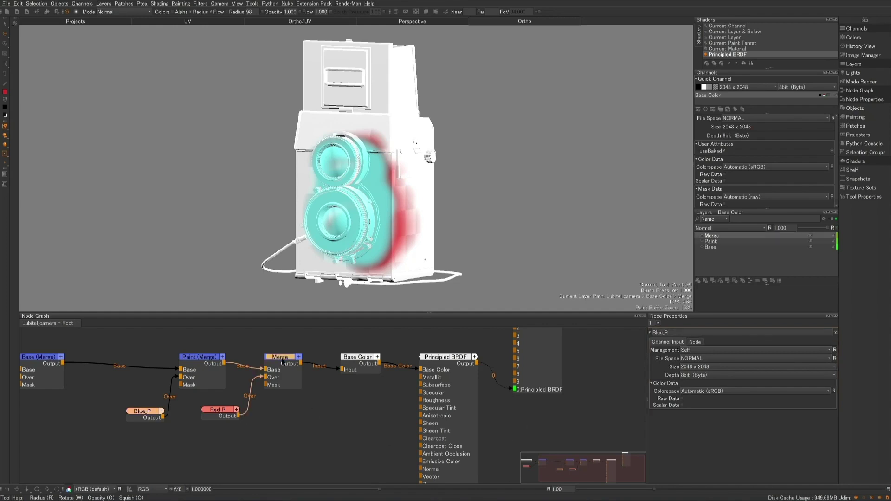